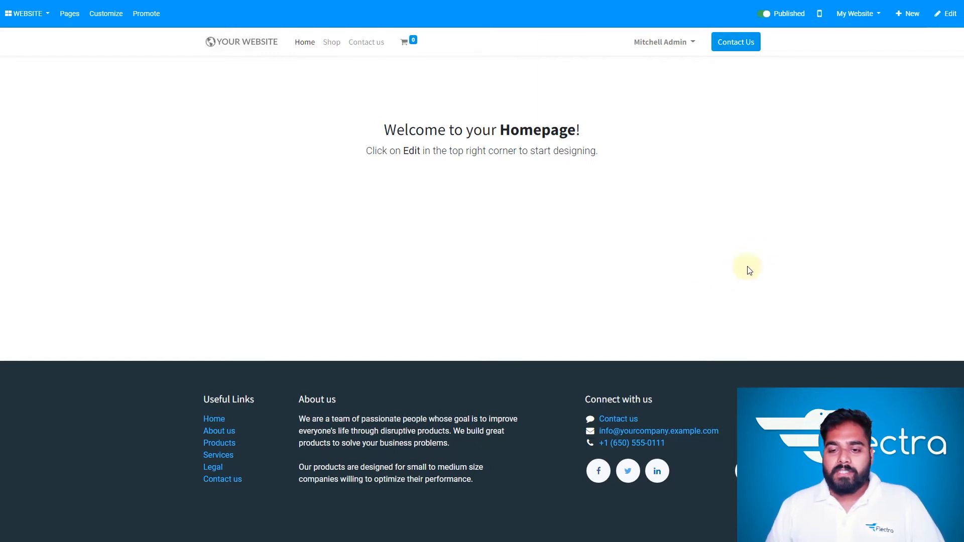
Open the homepage for editing and add a Banner block to the empty content area
{"action": "left_click", "coordinate": [951, 15]}
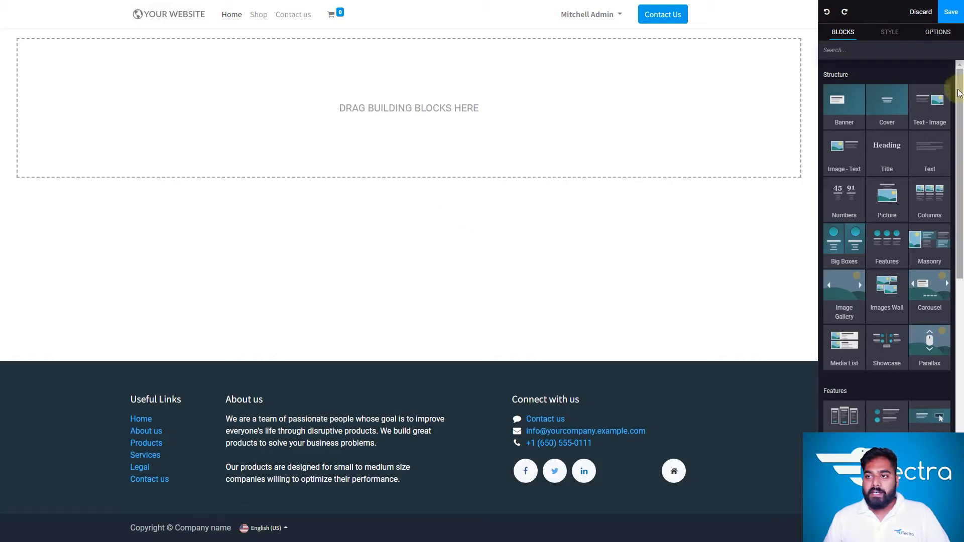
{"action": "mouse_move", "coordinate": [959, 90]}
{"action": "left_mouse_down"}
{"action": "mouse_move", "coordinate": [959, 108]}
{"action": "mouse_move", "coordinate": [960, 95]}
{"action": "left_mouse_up"}
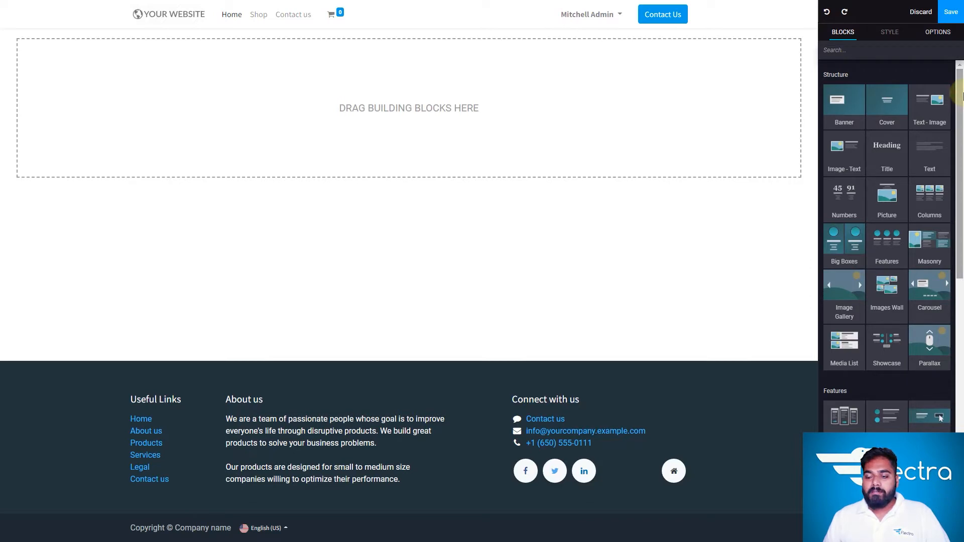
{"action": "left_click_drag", "start_coordinate": [963, 95], "coordinate": [961, 96]}
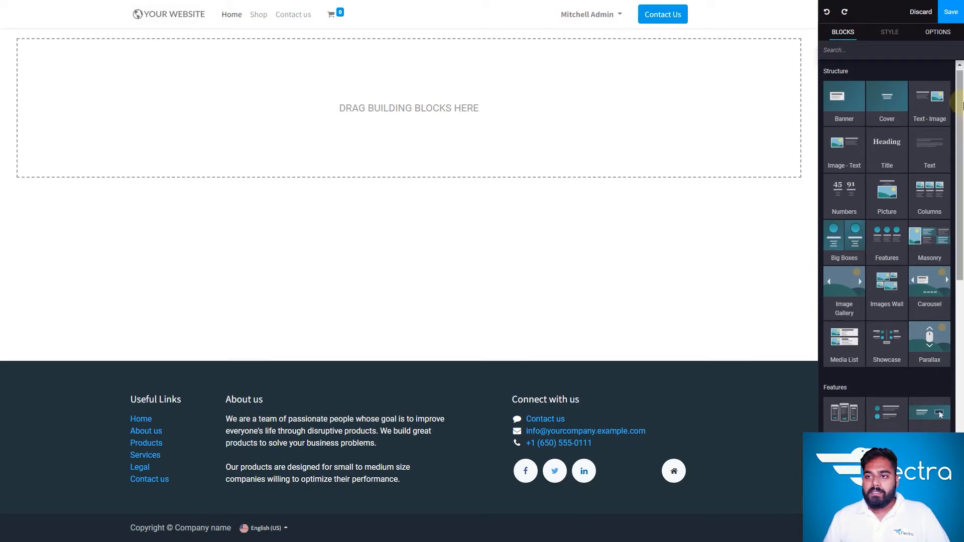
{"action": "left_click", "coordinate": [958, 165]}
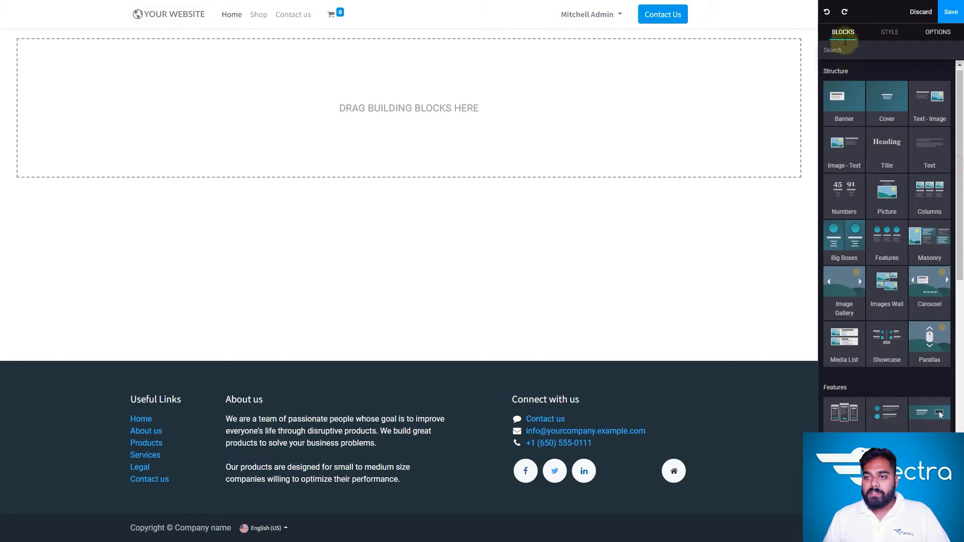
{"action": "scroll", "coordinate": [957, 91], "scroll_direction": "down", "scroll_amount": 2}
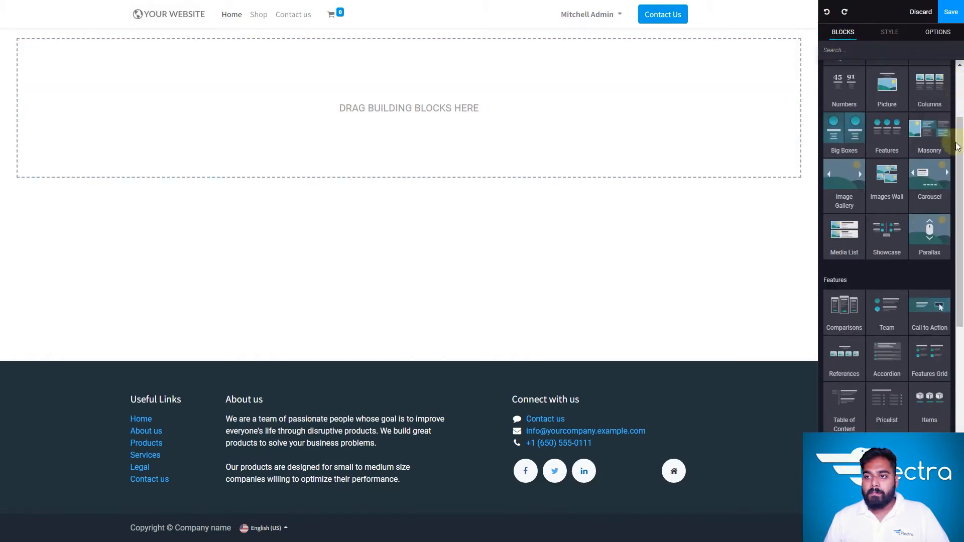
{"action": "left_click_drag", "start_coordinate": [960, 125], "coordinate": [960, 70]}
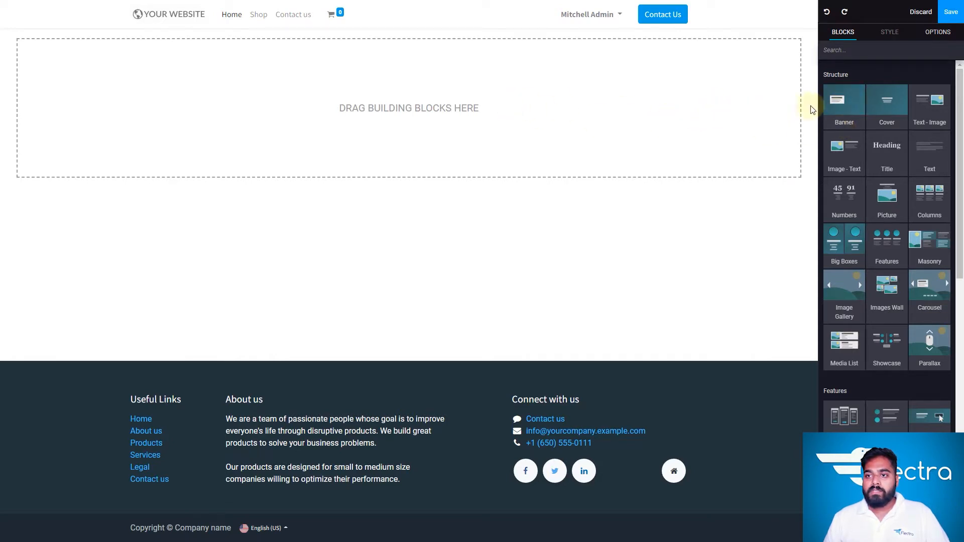
{"action": "left_click_drag", "start_coordinate": [844, 101], "coordinate": [590, 115]}
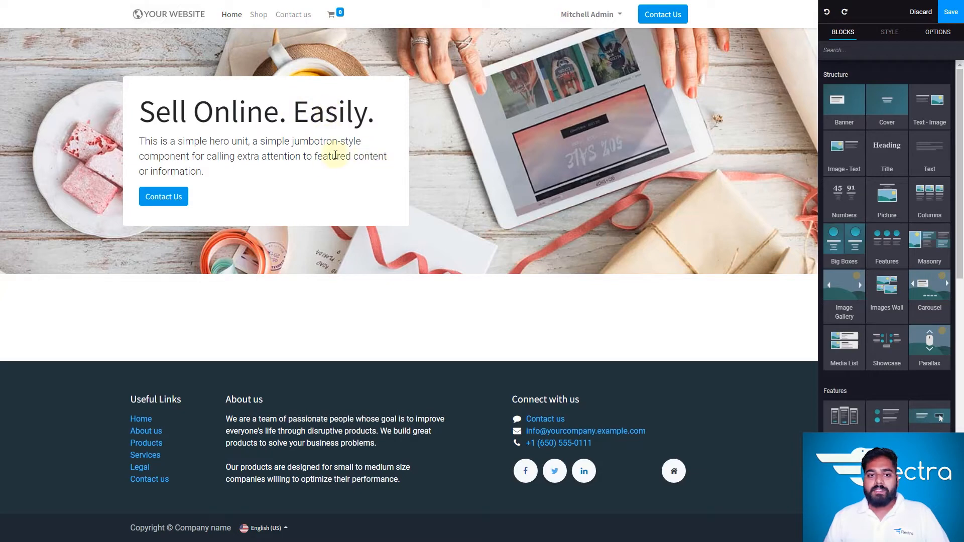
Select the banner's paragraph text and look at its font colour and font size choices
{"action": "left_click_drag", "start_coordinate": [209, 172], "coordinate": [137, 142]}
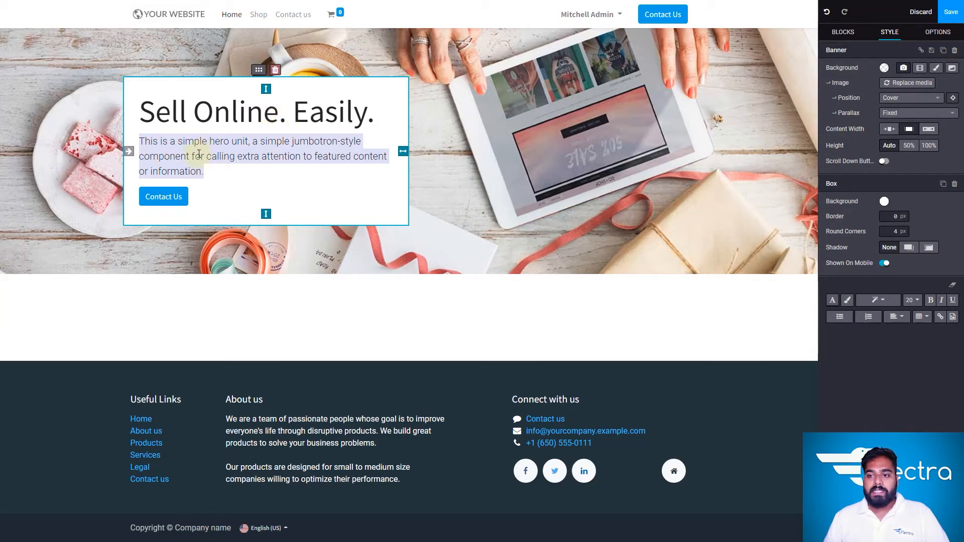
{"action": "left_click", "coordinate": [833, 301]}
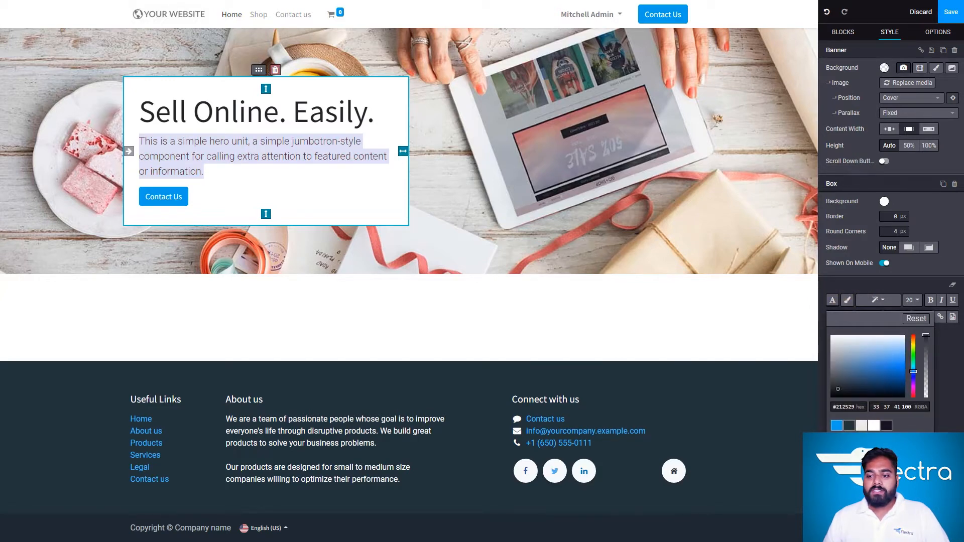
{"action": "left_click", "coordinate": [834, 301]}
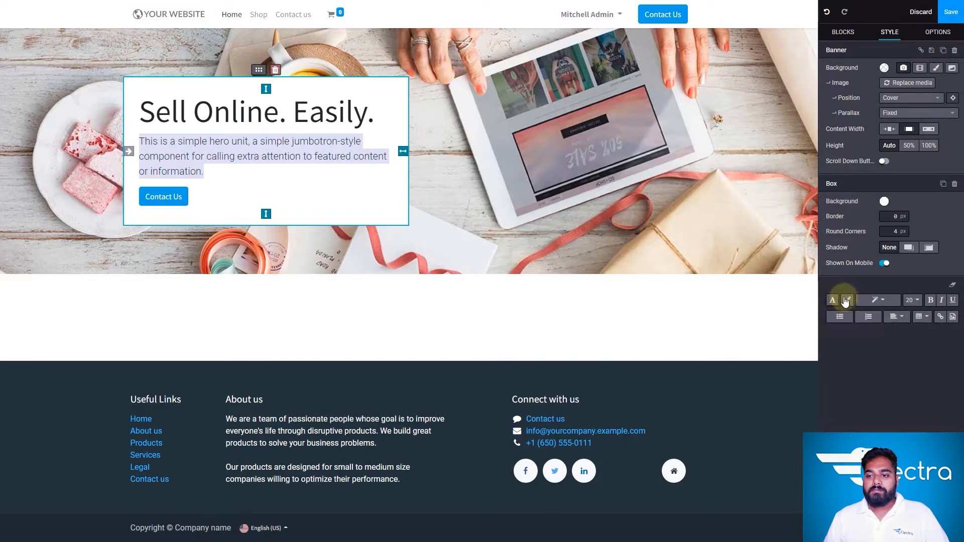
{"action": "left_click", "coordinate": [911, 300]}
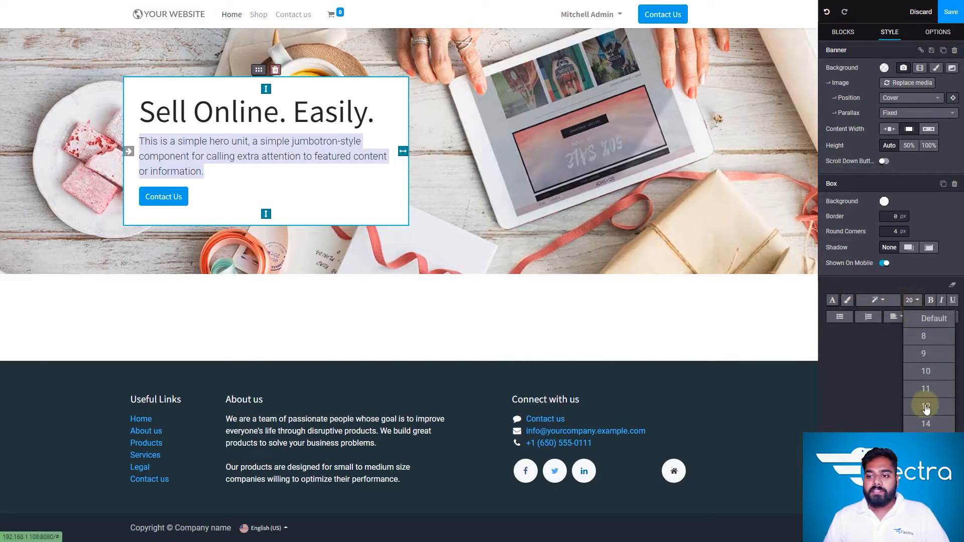
{"action": "left_click", "coordinate": [914, 302]}
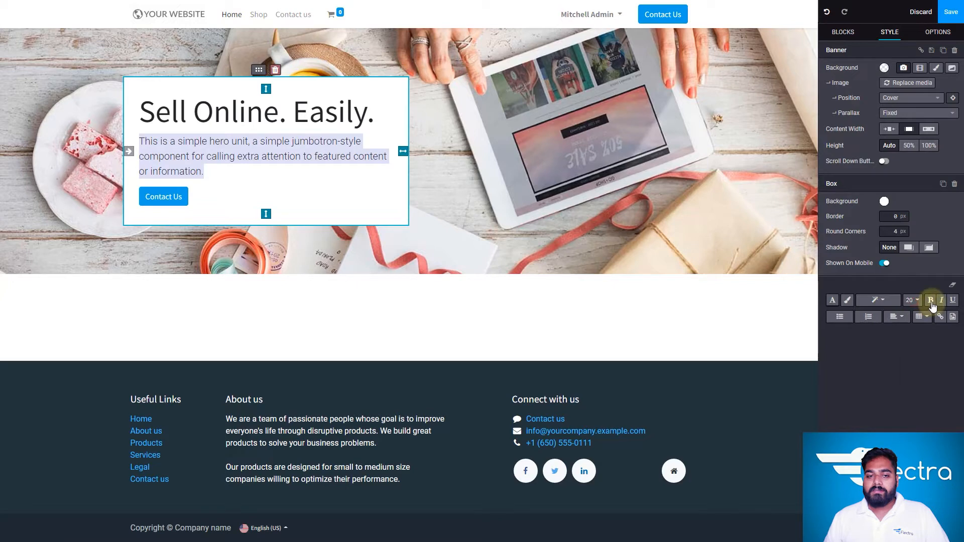
Try bold formatting on the banner's paragraph and remove it again
{"action": "left_click", "coordinate": [930, 300]}
{"action": "left_click", "coordinate": [930, 300]}
{"action": "left_click", "coordinate": [930, 301]}
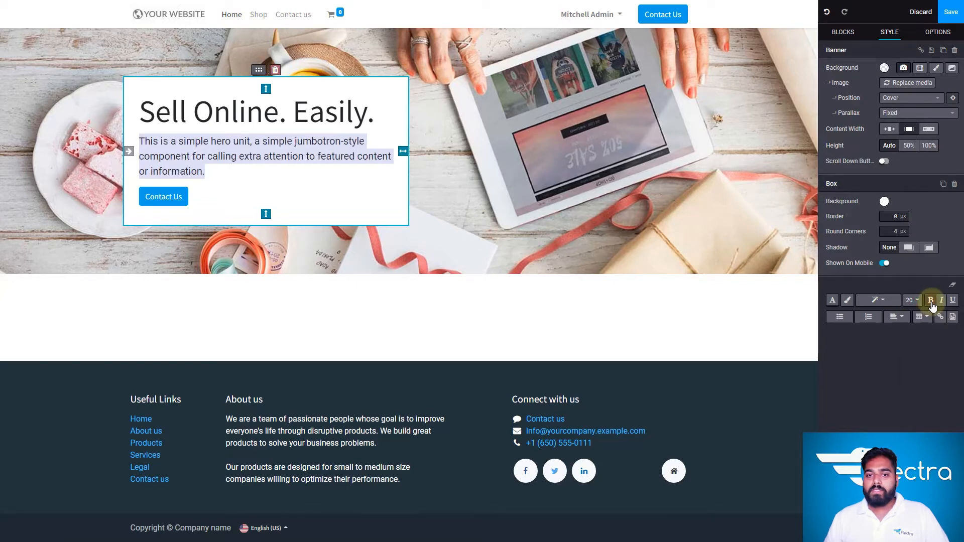
{"action": "left_click", "coordinate": [930, 300]}
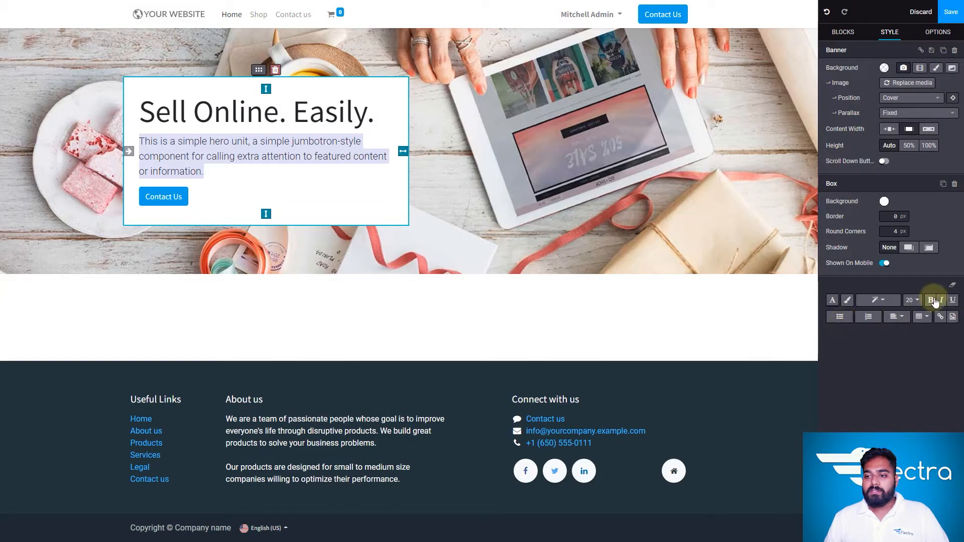
Try centre alignment on the banner's paragraph and restore its left alignment
{"action": "left_click", "coordinate": [897, 316]}
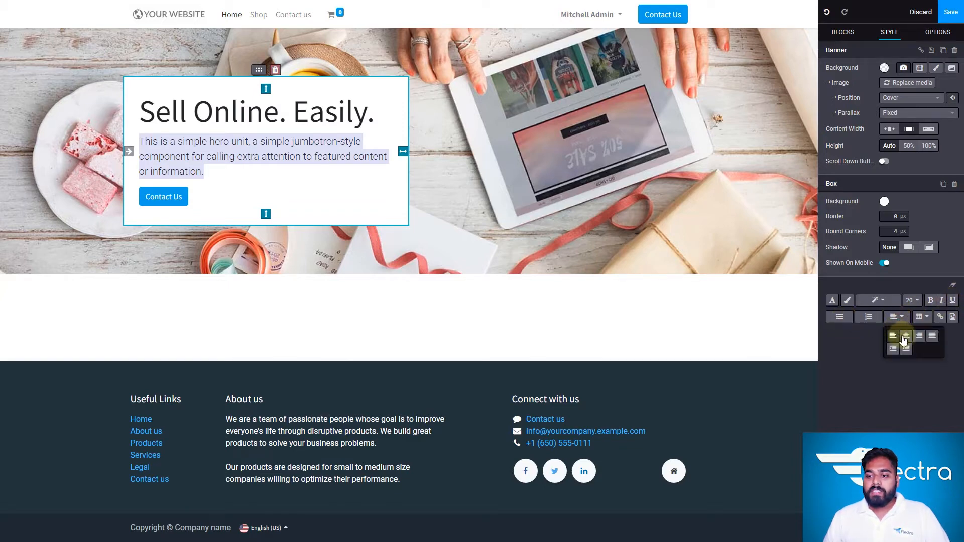
{"action": "left_click", "coordinate": [905, 338]}
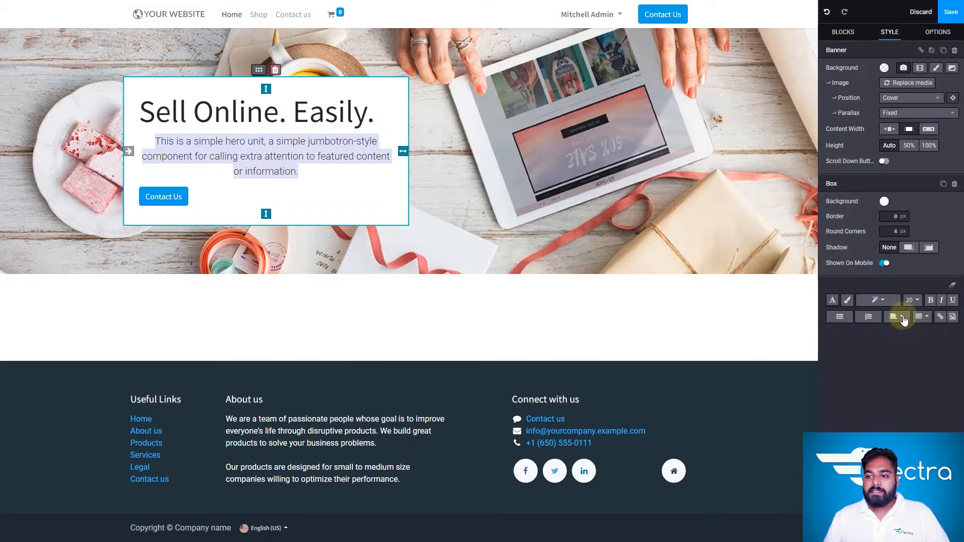
{"action": "left_click", "coordinate": [899, 317]}
{"action": "left_click", "coordinate": [892, 335]}
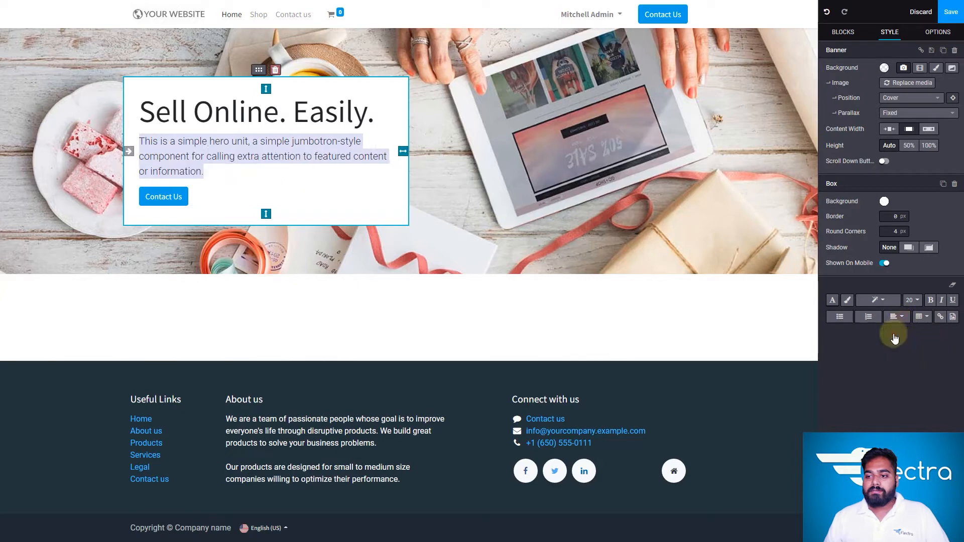
View the link settings for the selected banner paragraph and discard the dialog
{"action": "left_click", "coordinate": [942, 317]}
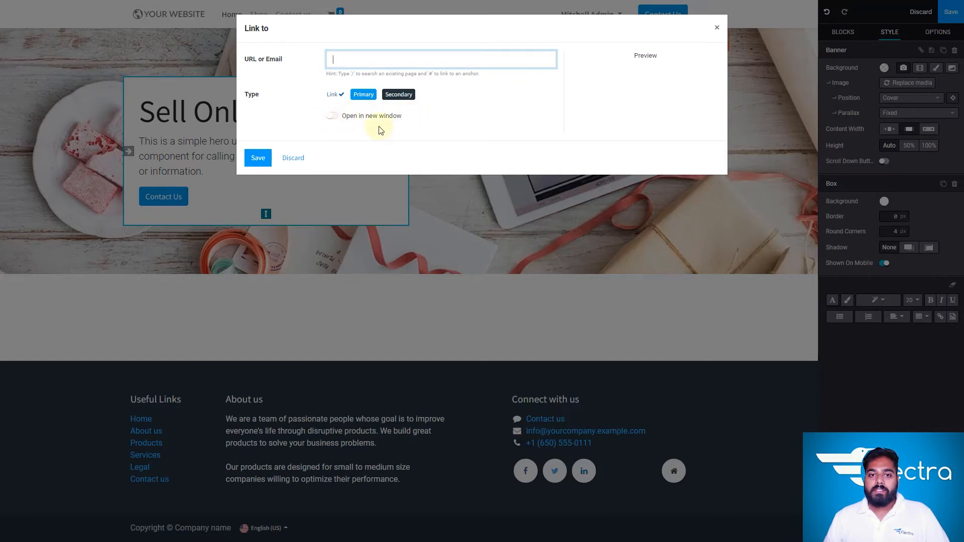
{"action": "left_click", "coordinate": [297, 157]}
{"action": "left_click_drag", "start_coordinate": [357, 120], "coordinate": [139, 113]}
{"action": "left_click", "coordinate": [286, 175]}
{"action": "triple_click", "coordinate": [287, 175]}
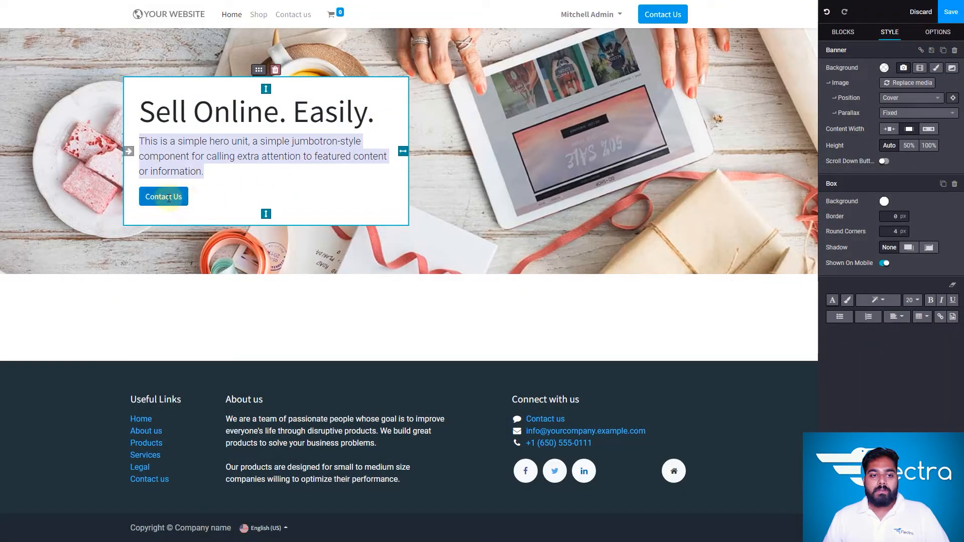
Open the link settings of the banner's Contact Us button and try the Small, Medium and Large sizes
{"action": "left_click", "coordinate": [170, 196]}
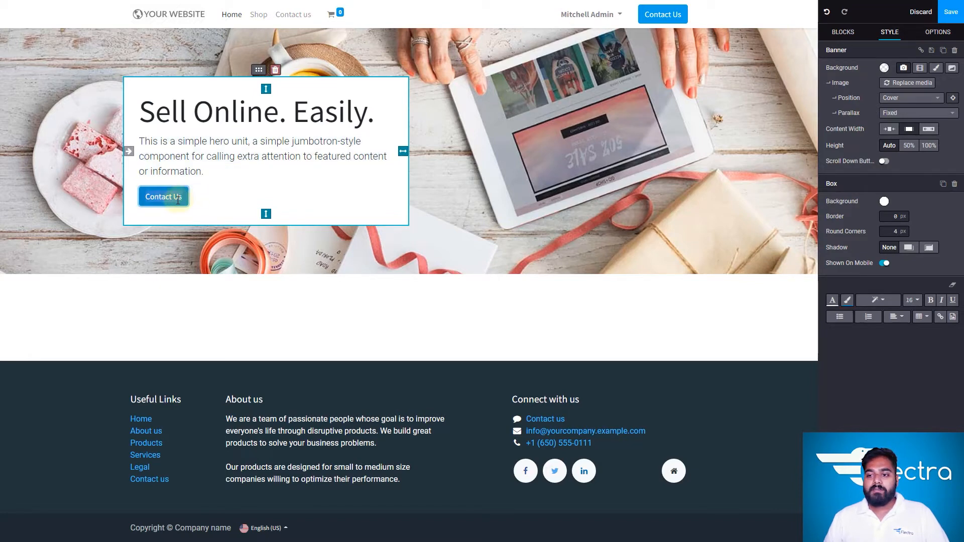
{"action": "double_click", "coordinate": [174, 199]}
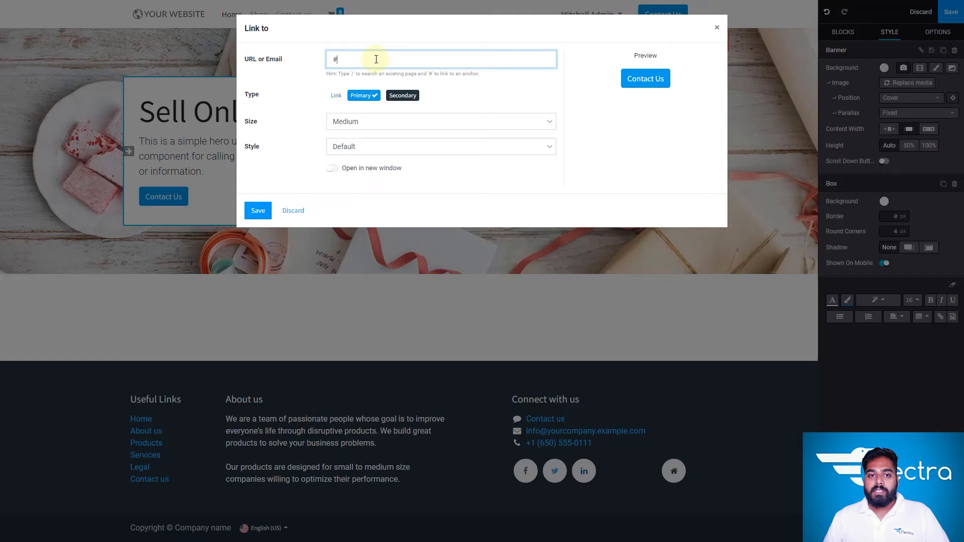
{"action": "left_click", "coordinate": [360, 127]}
{"action": "left_click", "coordinate": [359, 134]}
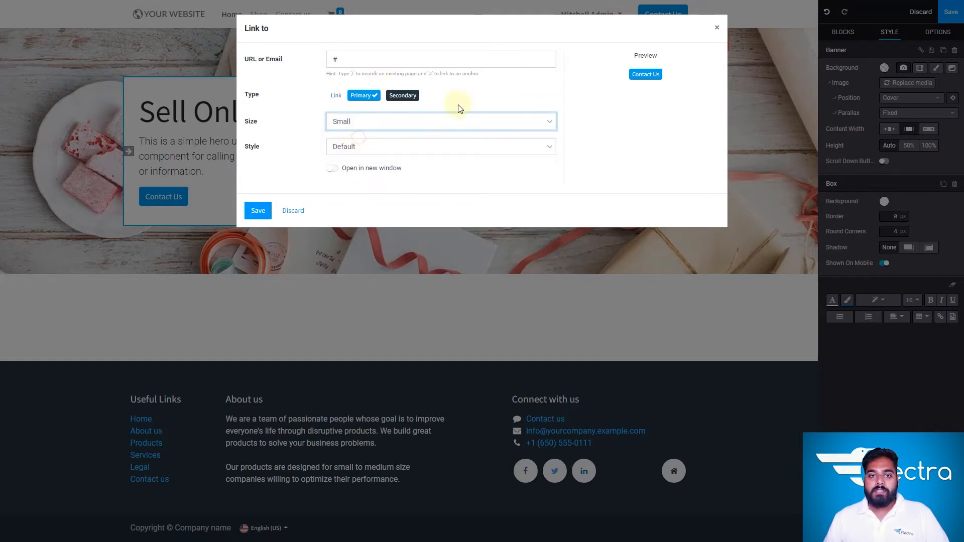
{"action": "left_click", "coordinate": [420, 124]}
{"action": "left_click", "coordinate": [391, 140]}
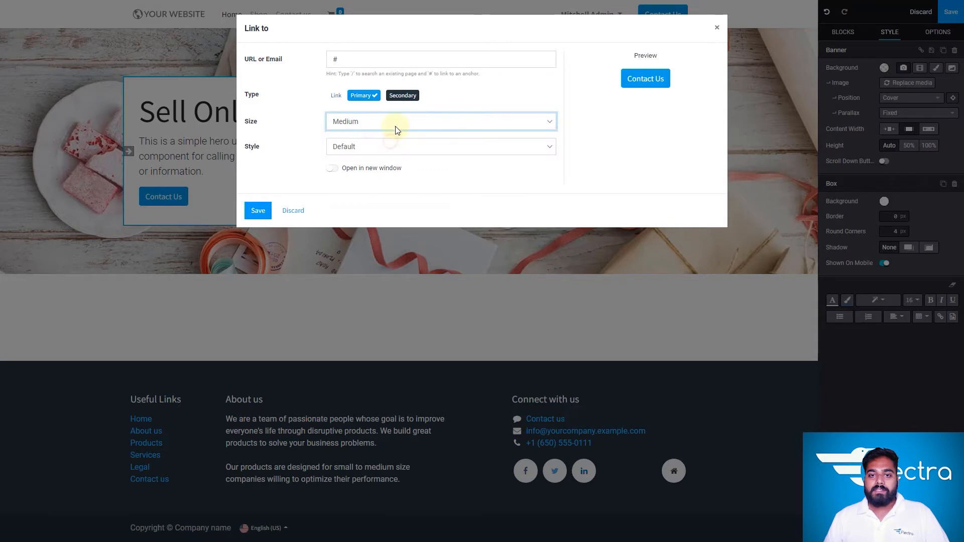
{"action": "left_click", "coordinate": [396, 126]}
{"action": "left_click", "coordinate": [391, 150]}
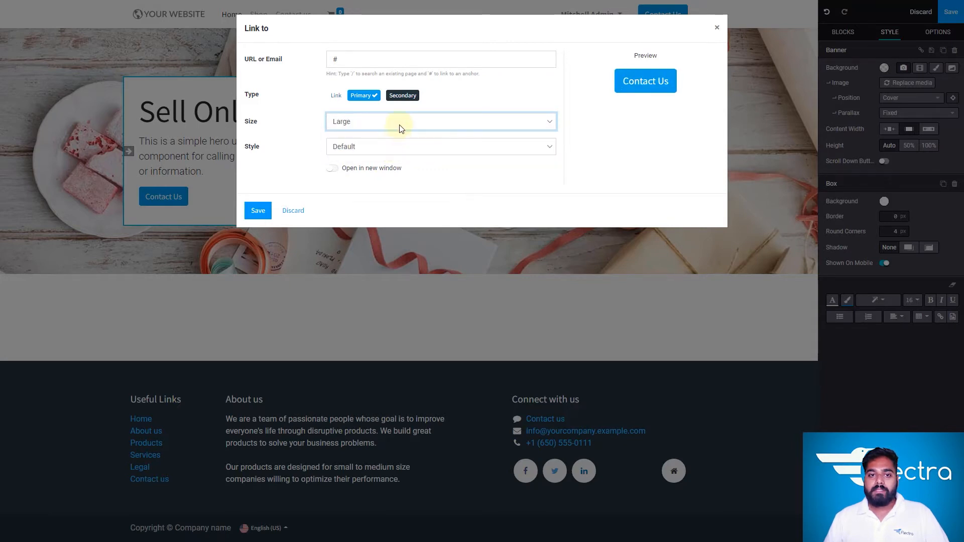
Try the Default + Rounded and Outline + Rounded styles on the Contact Us button, return to Default and discard the link changes
{"action": "left_click", "coordinate": [379, 148]}
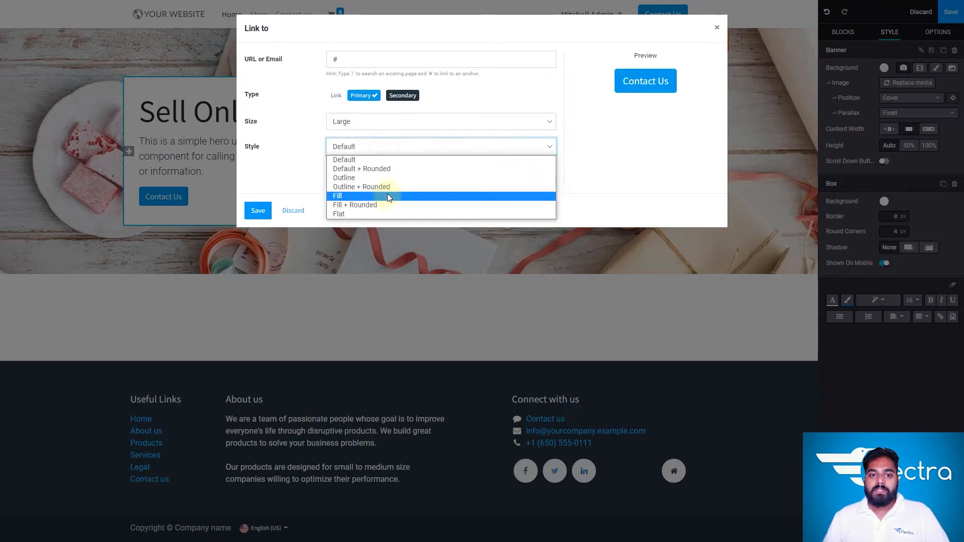
{"action": "left_click", "coordinate": [372, 143]}
{"action": "left_click", "coordinate": [372, 143]}
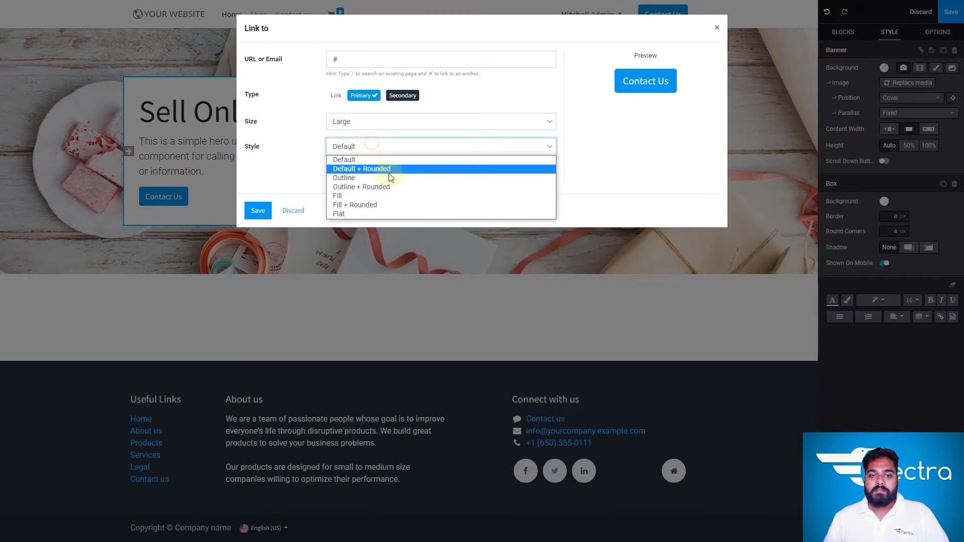
{"action": "left_click", "coordinate": [390, 169]}
{"action": "left_click", "coordinate": [391, 153]}
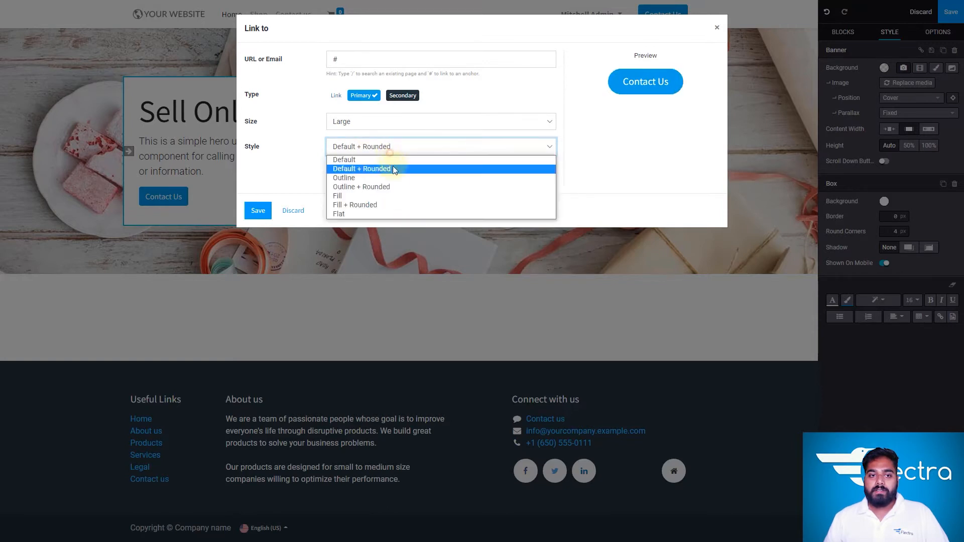
{"action": "left_click", "coordinate": [399, 187]}
{"action": "left_click", "coordinate": [409, 151]}
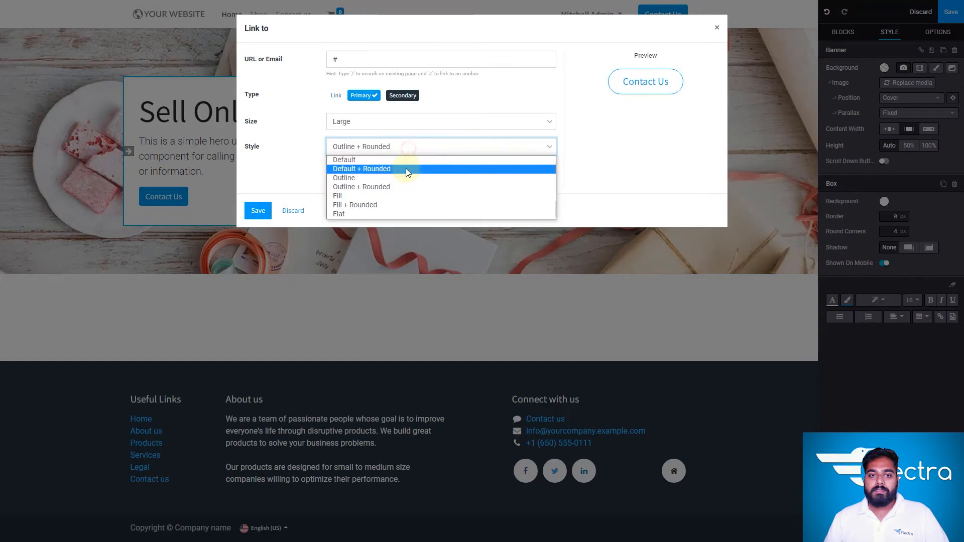
{"action": "left_click", "coordinate": [406, 160]}
{"action": "left_click", "coordinate": [296, 212]}
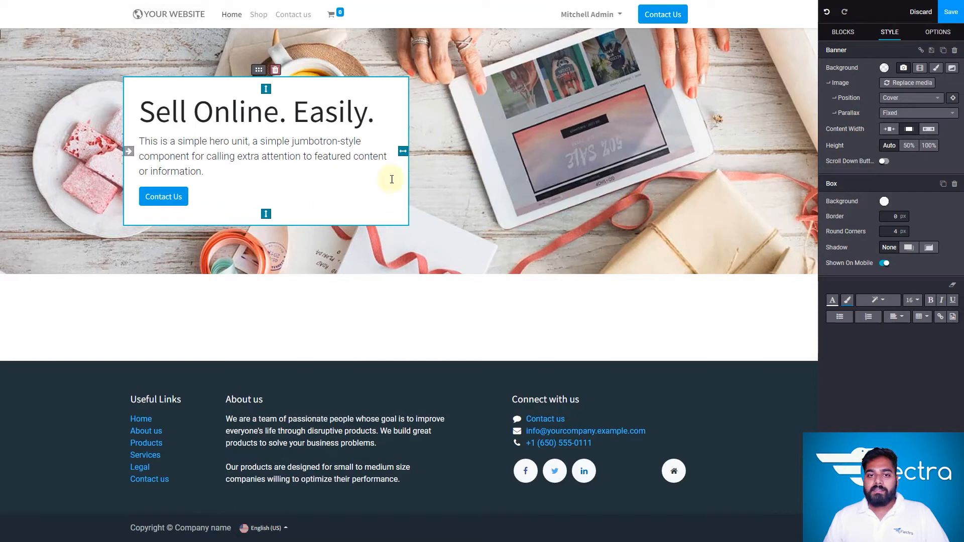
Adjust the width of the banner's white text box so it is moderately wider and its paragraph wraps onto two lines
{"action": "left_click_drag", "start_coordinate": [416, 152], "coordinate": [503, 152]}
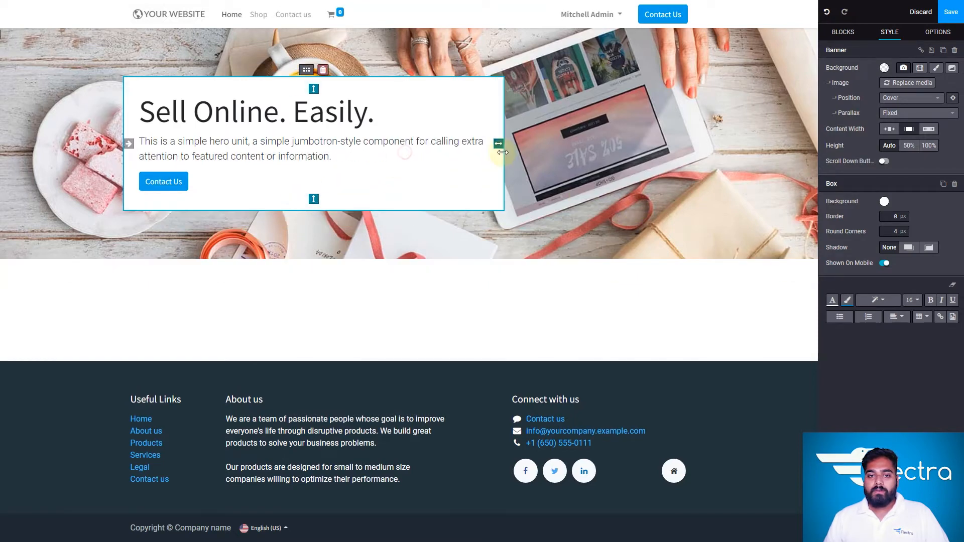
{"action": "left_click", "coordinate": [436, 162]}
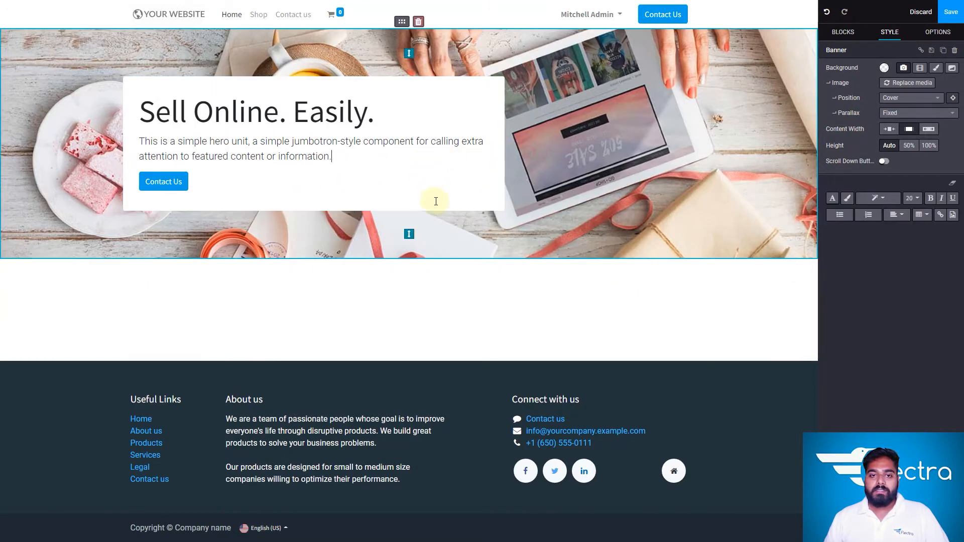
{"action": "left_click", "coordinate": [481, 127]}
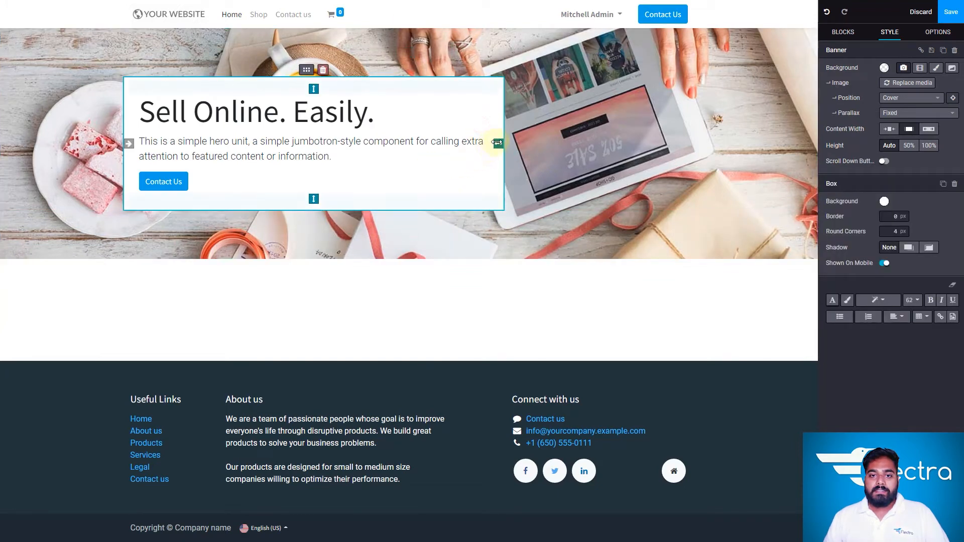
{"action": "left_click_drag", "start_coordinate": [498, 142], "coordinate": [421, 152]}
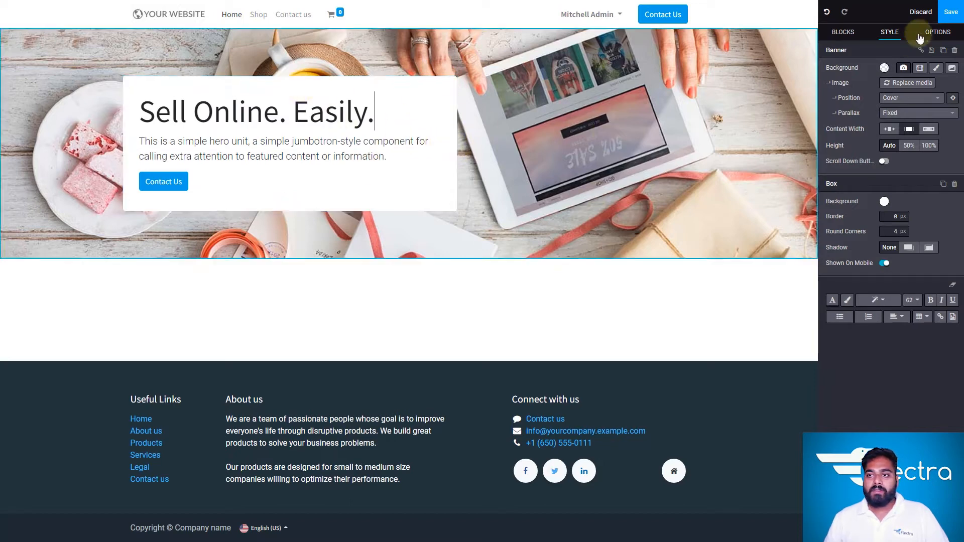
View the media selection for replacing the banner's background image and discard it
{"action": "left_click", "coordinate": [843, 32]}
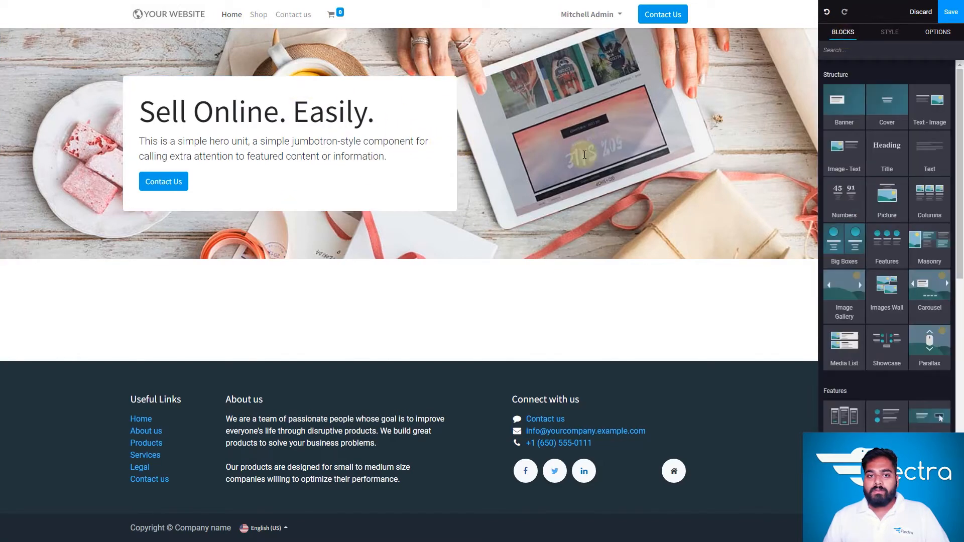
{"action": "left_click", "coordinate": [610, 85]}
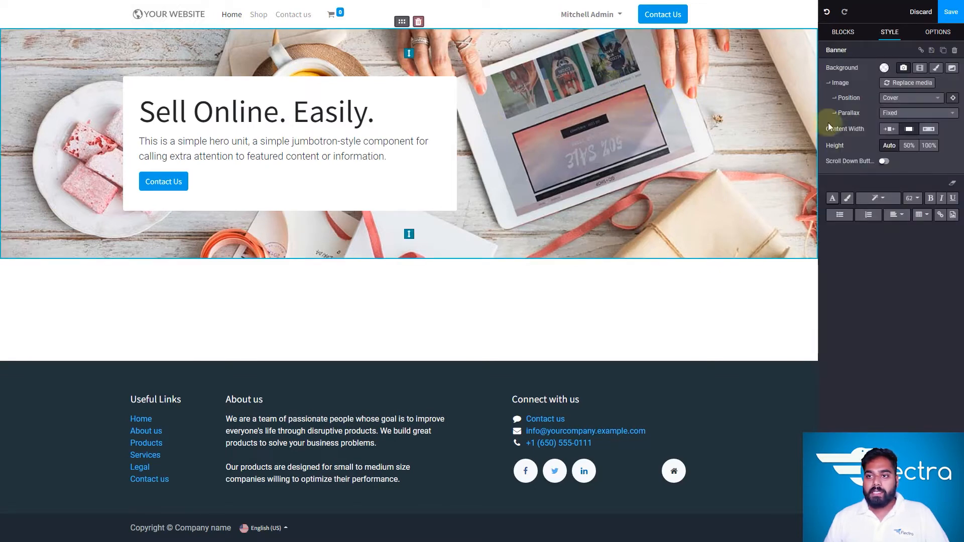
{"action": "left_click", "coordinate": [904, 84]}
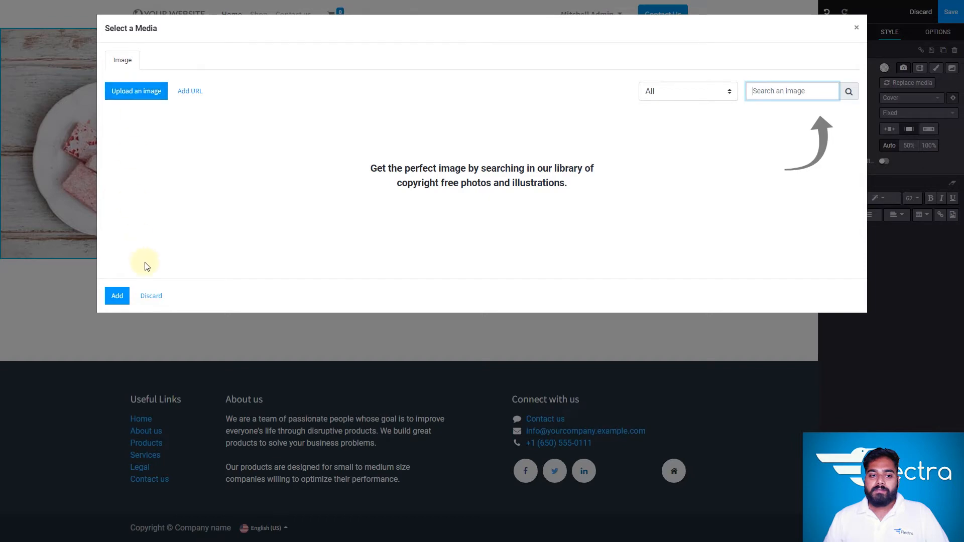
{"action": "left_click", "coordinate": [151, 296]}
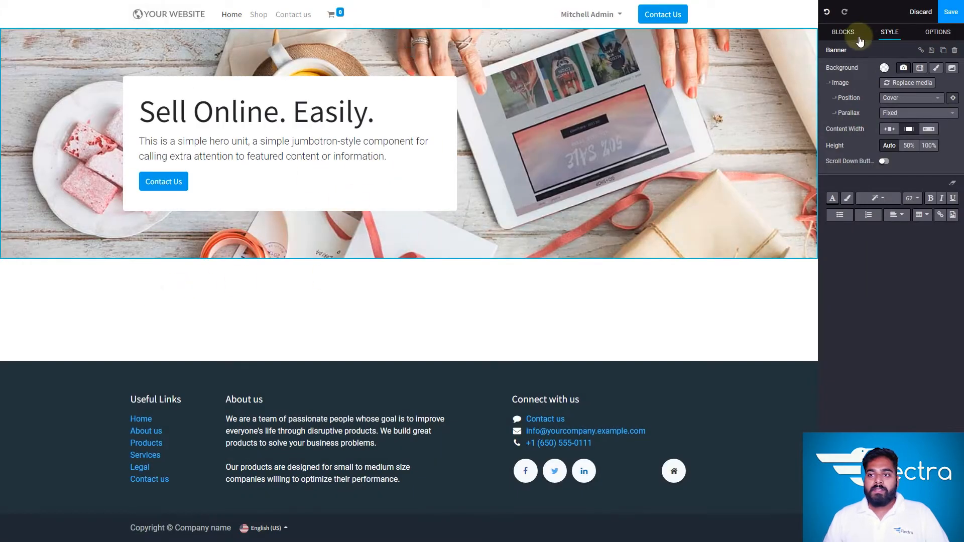
Add a Cover block directly below the Banner and shrink its bottom padding to the minimum
{"action": "left_click", "coordinate": [844, 33]}
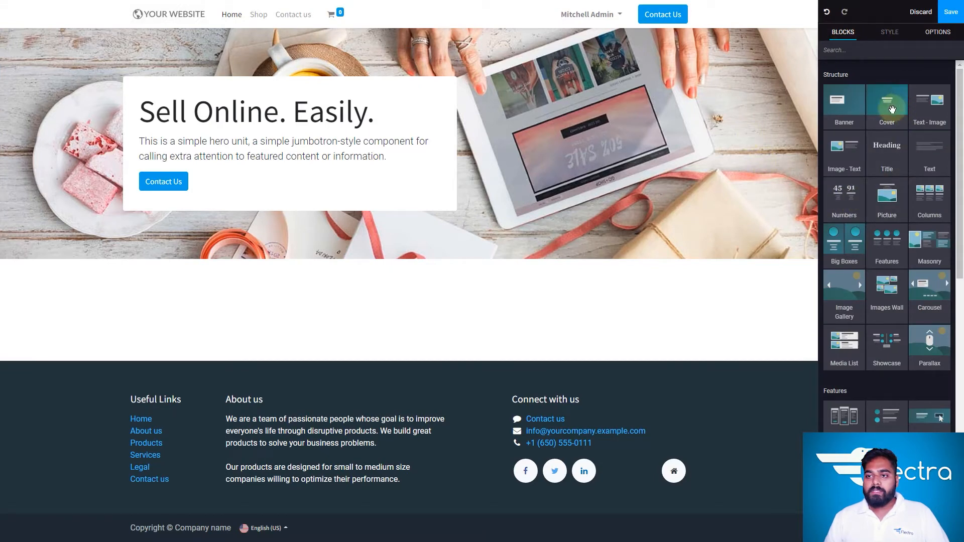
{"action": "left_click_drag", "start_coordinate": [891, 110], "coordinate": [522, 267]}
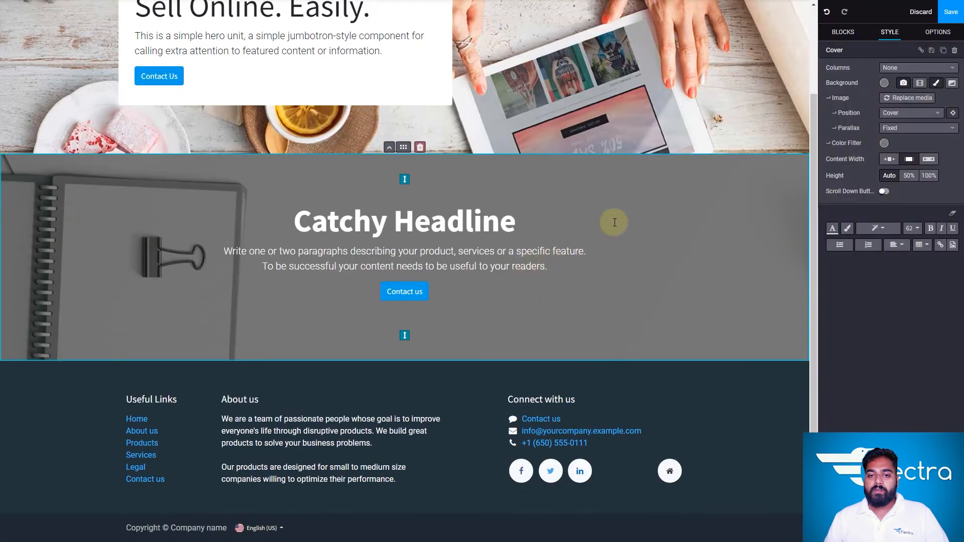
{"action": "left_click", "coordinate": [517, 226]}
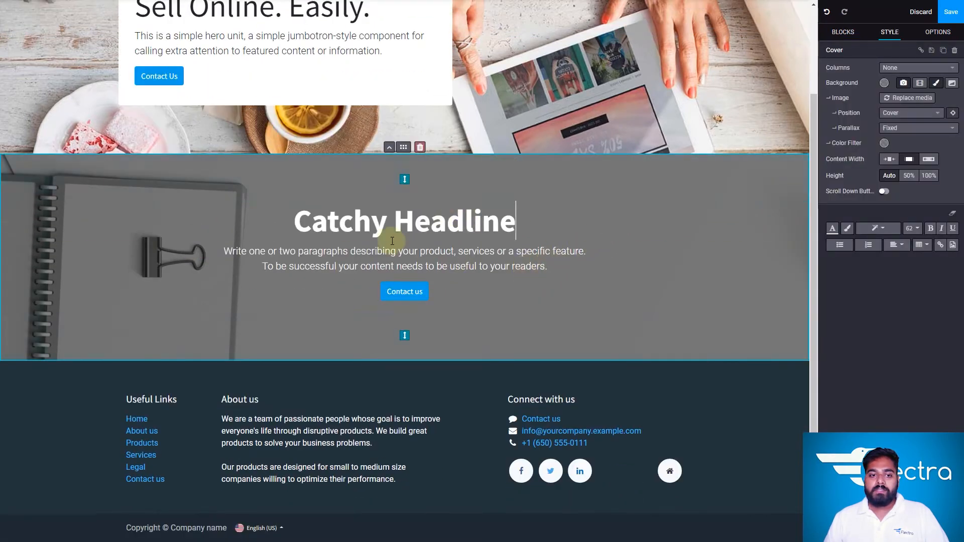
{"action": "left_click_drag", "start_coordinate": [516, 221], "coordinate": [295, 221]}
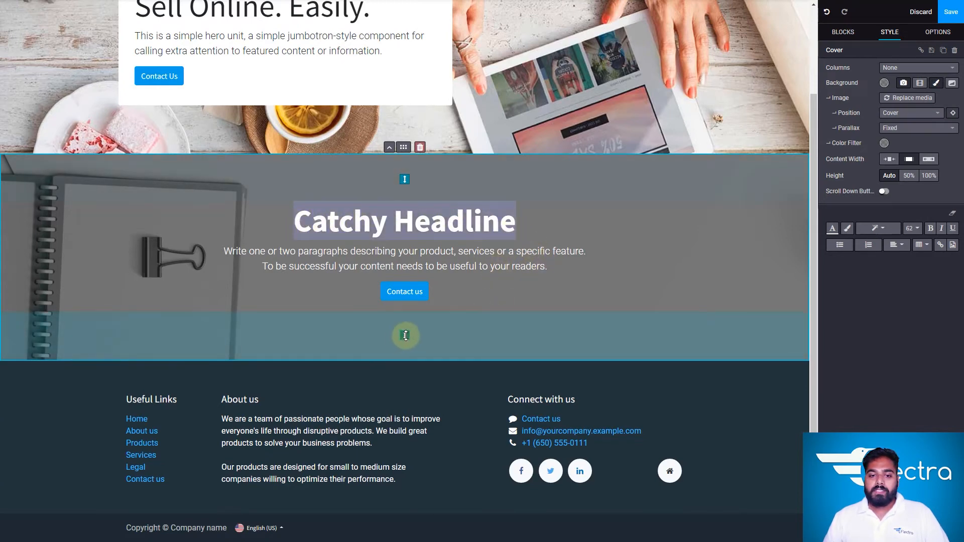
{"action": "left_click_drag", "start_coordinate": [405, 333], "coordinate": [409, 283]}
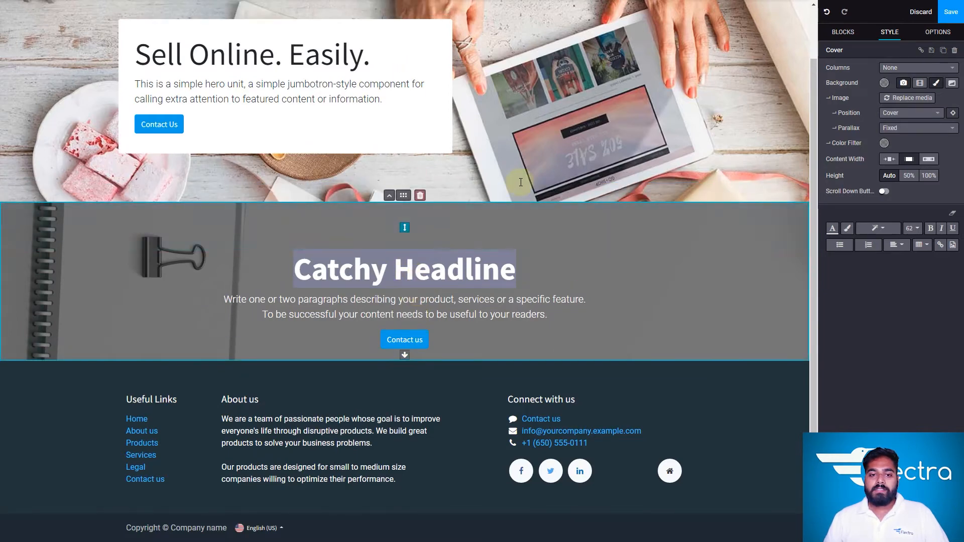
{"action": "scroll", "coordinate": [521, 182], "scroll_direction": "up", "scroll_amount": 1}
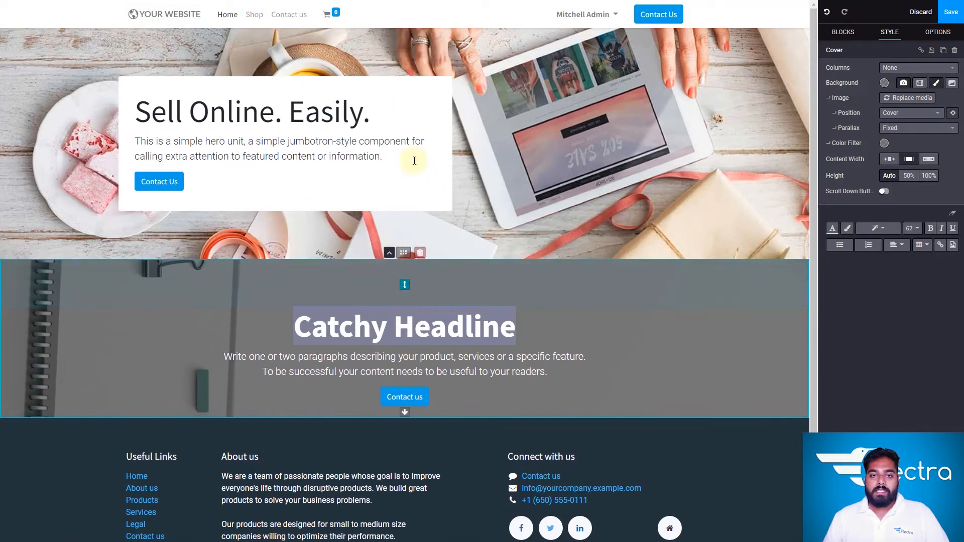
Try moving the Cover block above the Banner twice, returning it below the Banner each time
{"action": "left_click", "coordinate": [389, 253]}
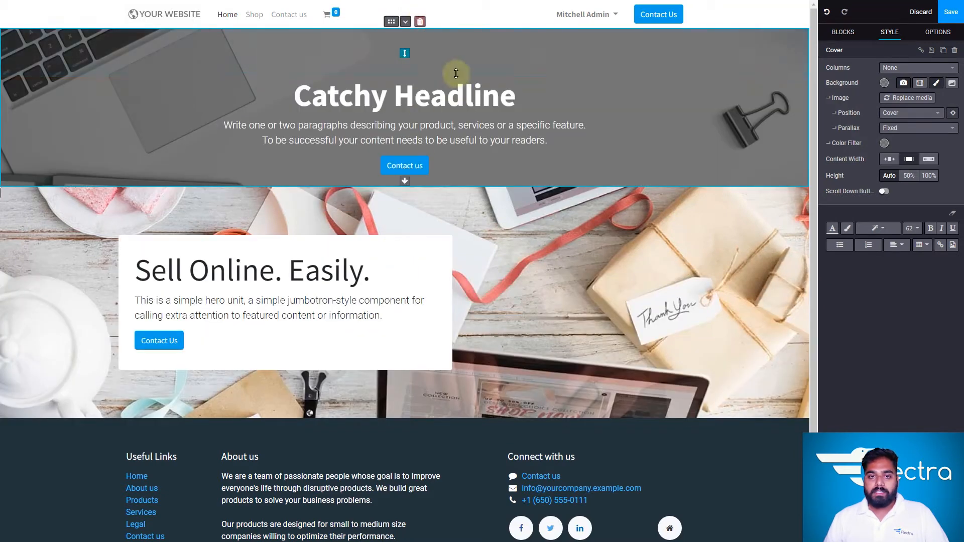
{"action": "left_click", "coordinate": [405, 22]}
{"action": "scroll", "coordinate": [439, 190], "scroll_direction": "up", "scroll_amount": 1}
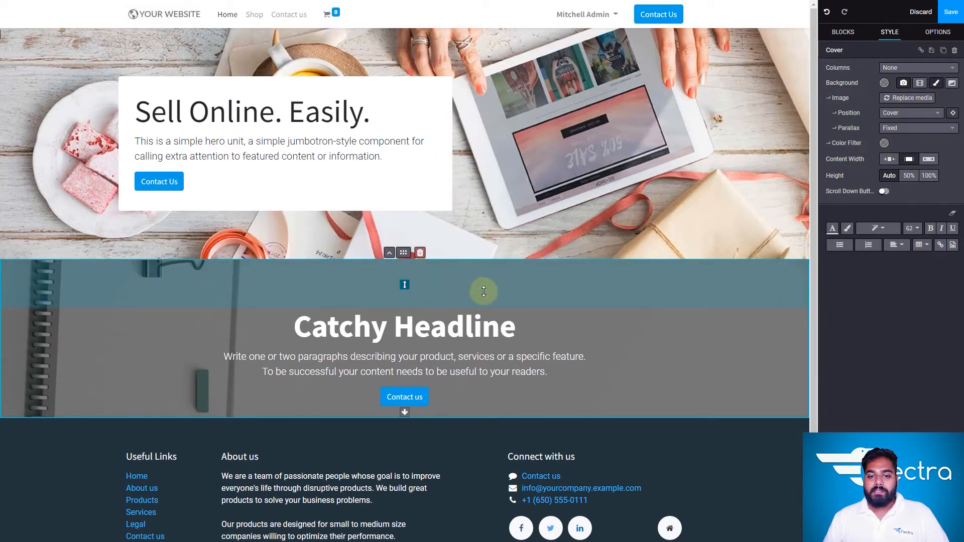
{"action": "left_click", "coordinate": [389, 253]}
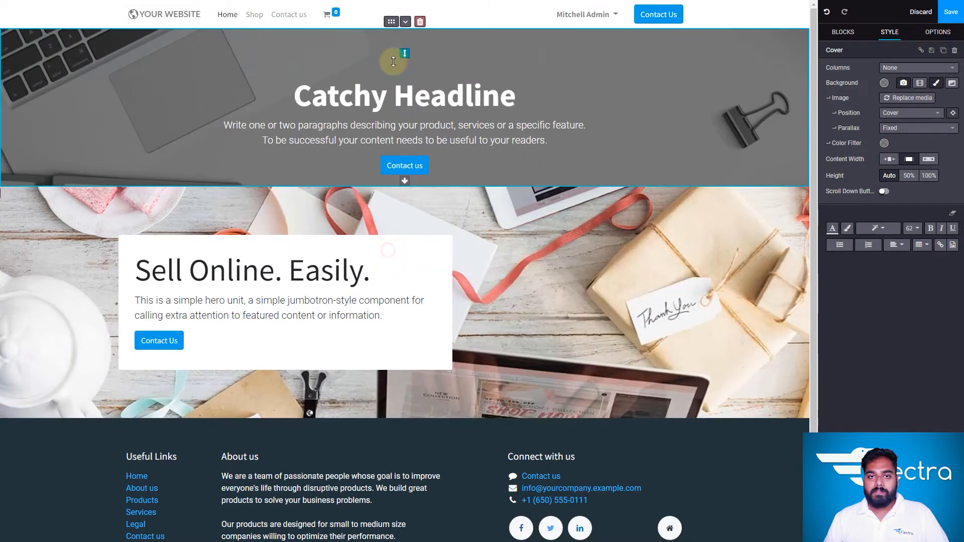
{"action": "left_click", "coordinate": [407, 23]}
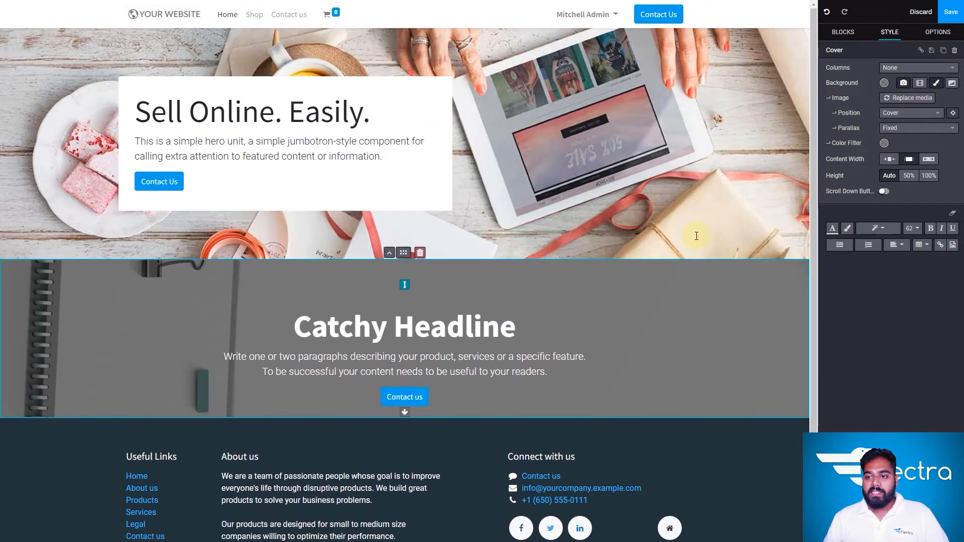
Try the yellow and dark navy theme color palette, restore the original blue palette and review the remaining theme options
{"action": "left_click", "coordinate": [848, 35]}
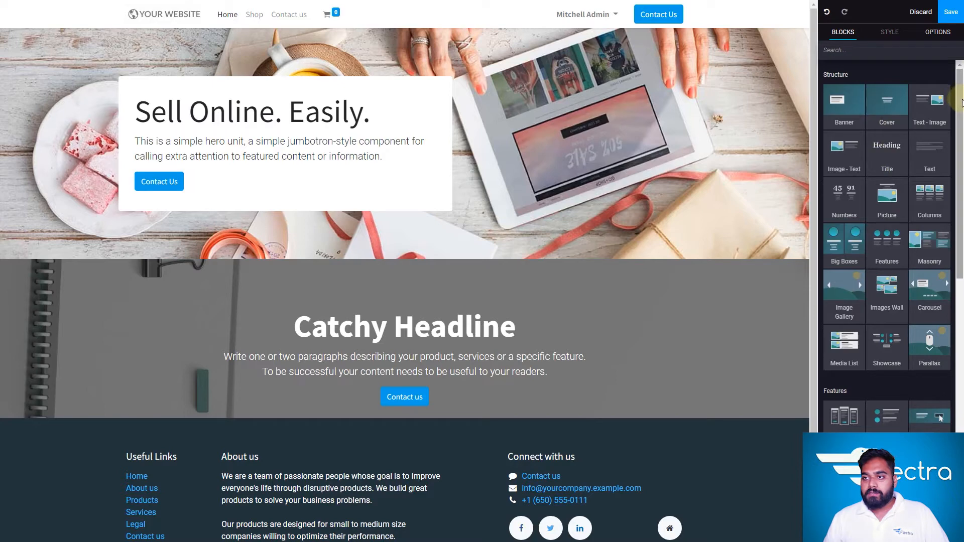
{"action": "left_click", "coordinate": [939, 32]}
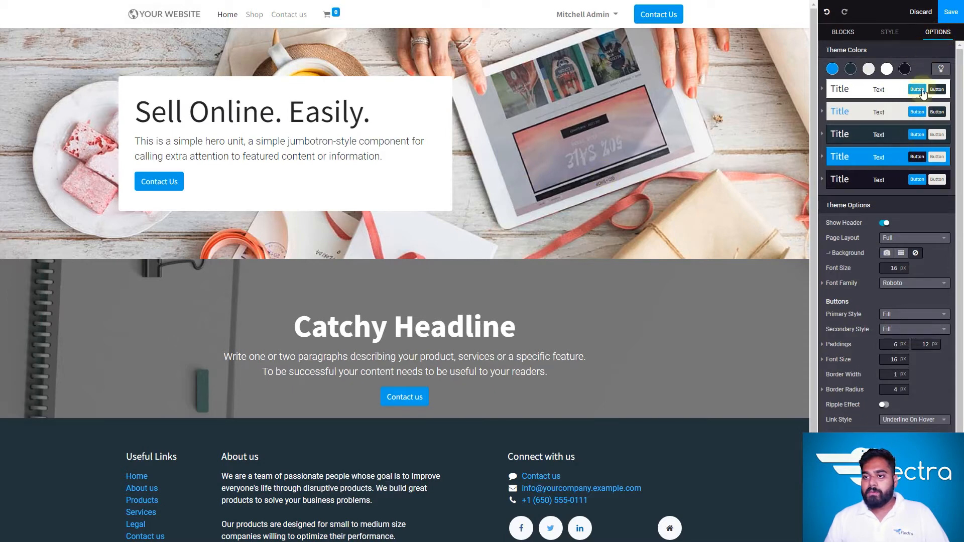
{"action": "left_click", "coordinate": [947, 73]}
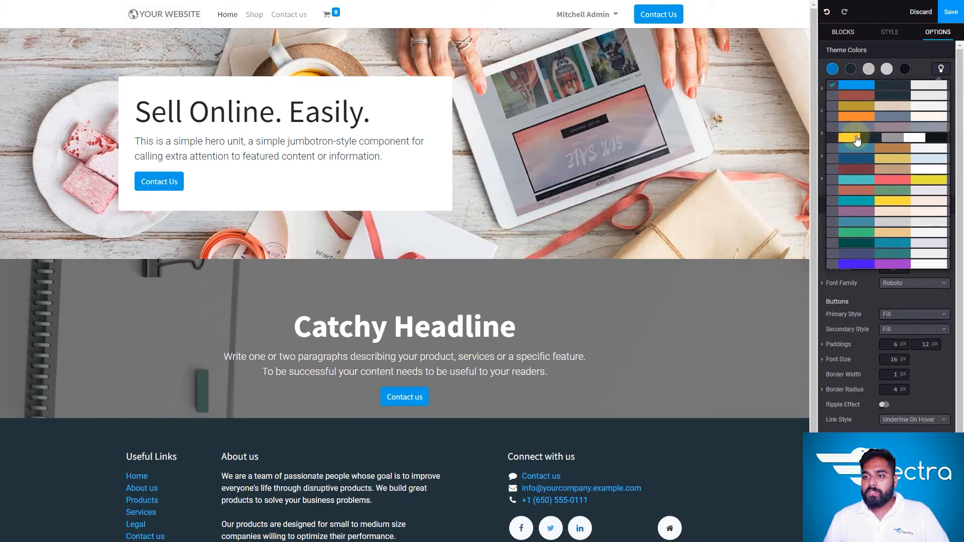
{"action": "left_click", "coordinate": [857, 139]}
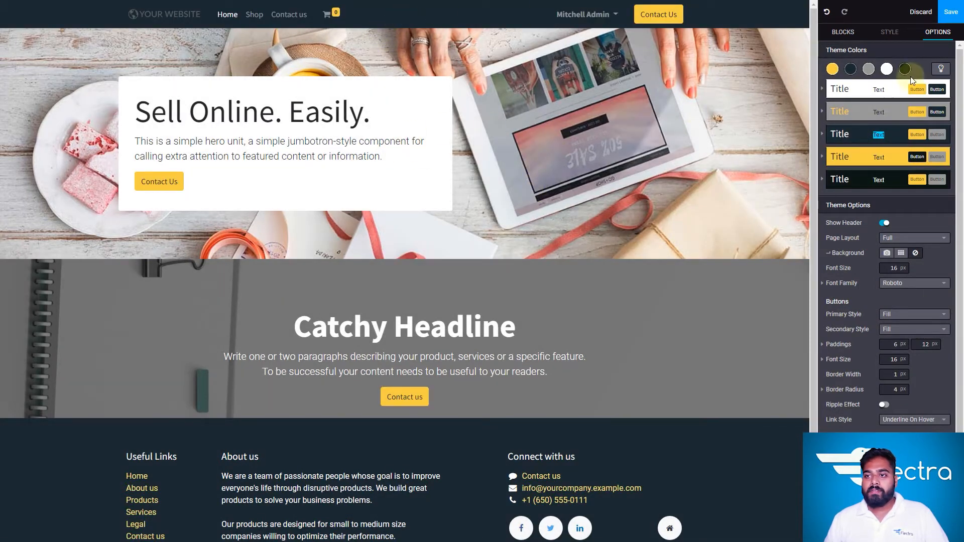
{"action": "left_click", "coordinate": [941, 69]}
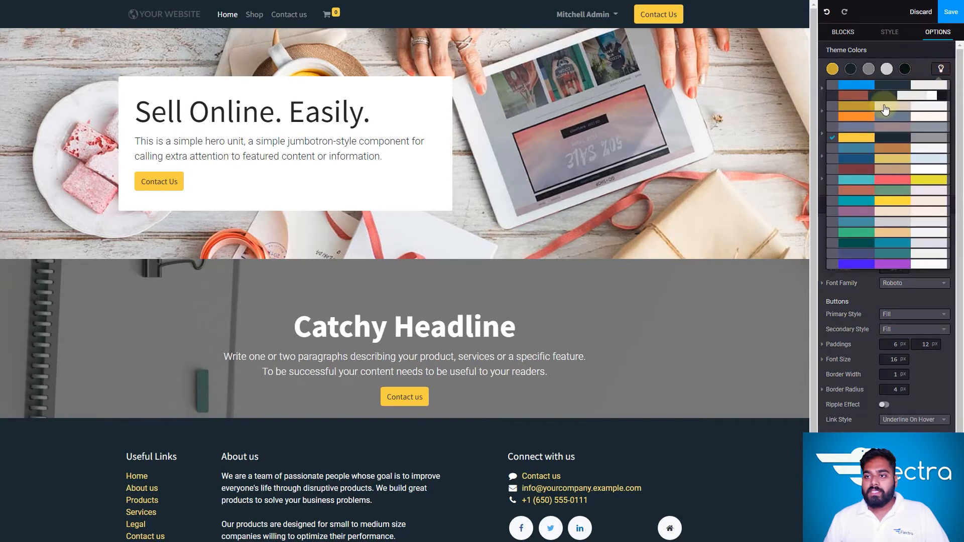
{"action": "left_click", "coordinate": [860, 87]}
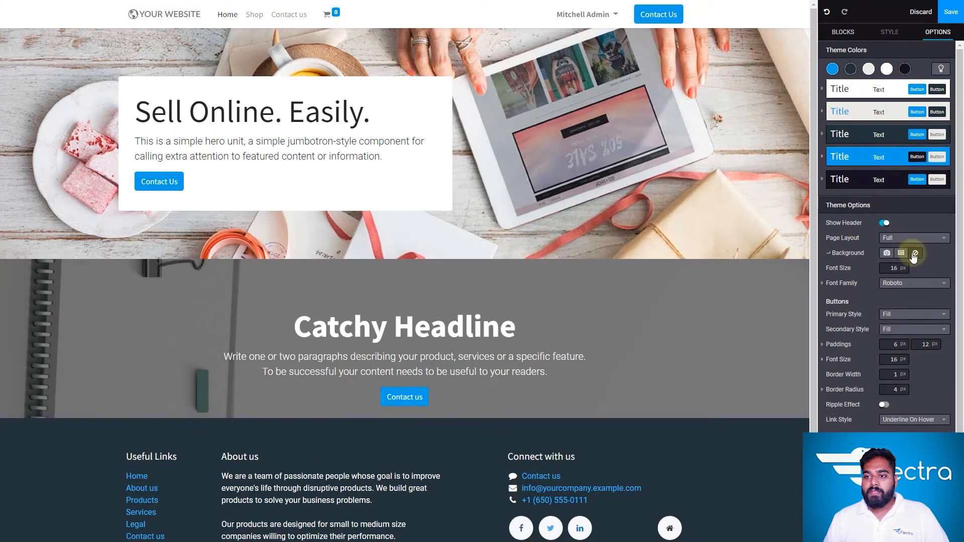
{"action": "scroll", "coordinate": [960, 259], "scroll_direction": "down", "scroll_amount": 1}
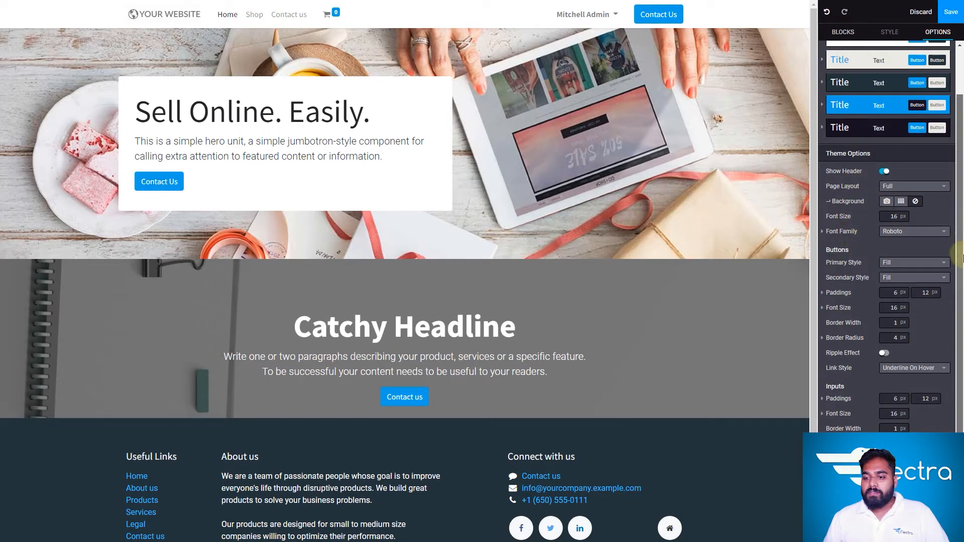
{"action": "scroll", "coordinate": [960, 256], "scroll_direction": "up", "scroll_amount": 2}
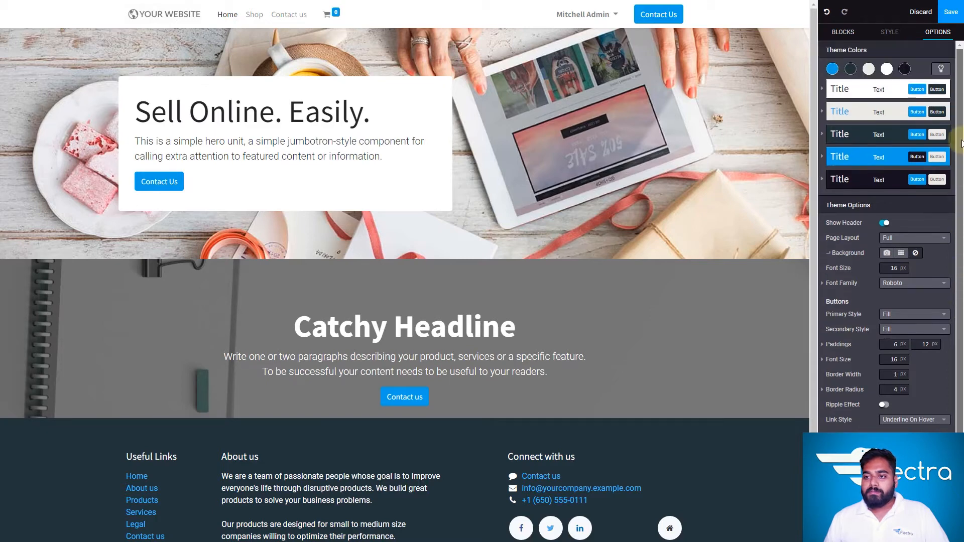
Add a Text - Image block below the Cover block, just above the footer
{"action": "left_click", "coordinate": [843, 33]}
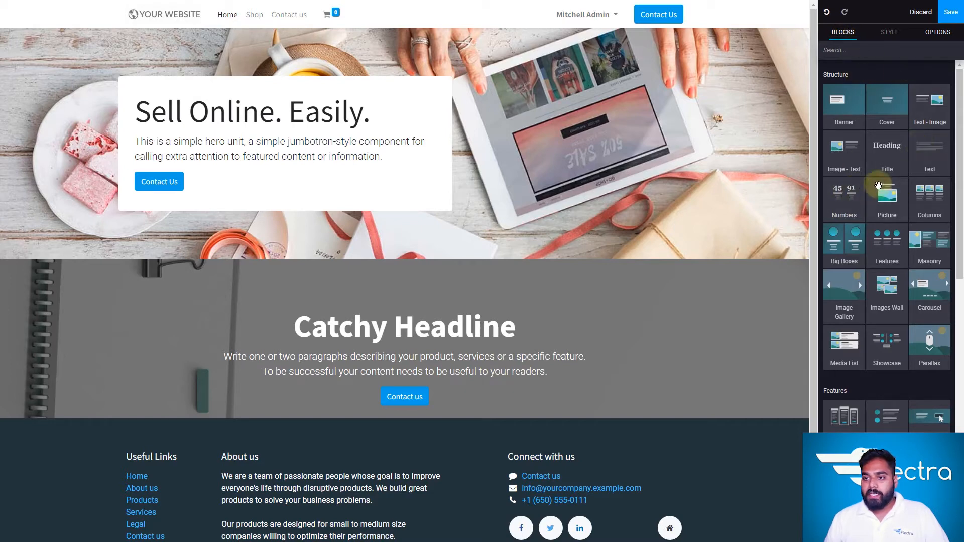
{"action": "left_click_drag", "start_coordinate": [812, 177], "coordinate": [815, 252]}
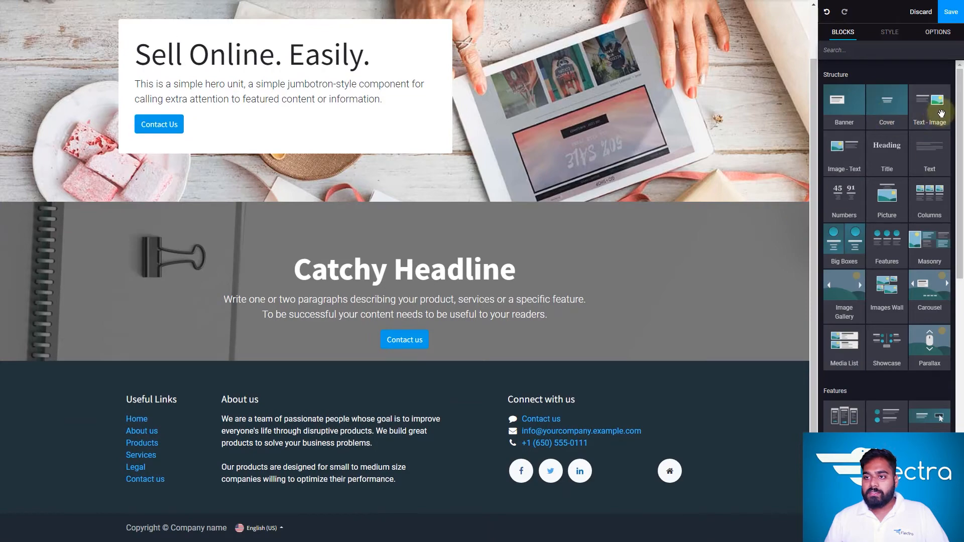
{"action": "left_click_drag", "start_coordinate": [929, 103], "coordinate": [602, 371]}
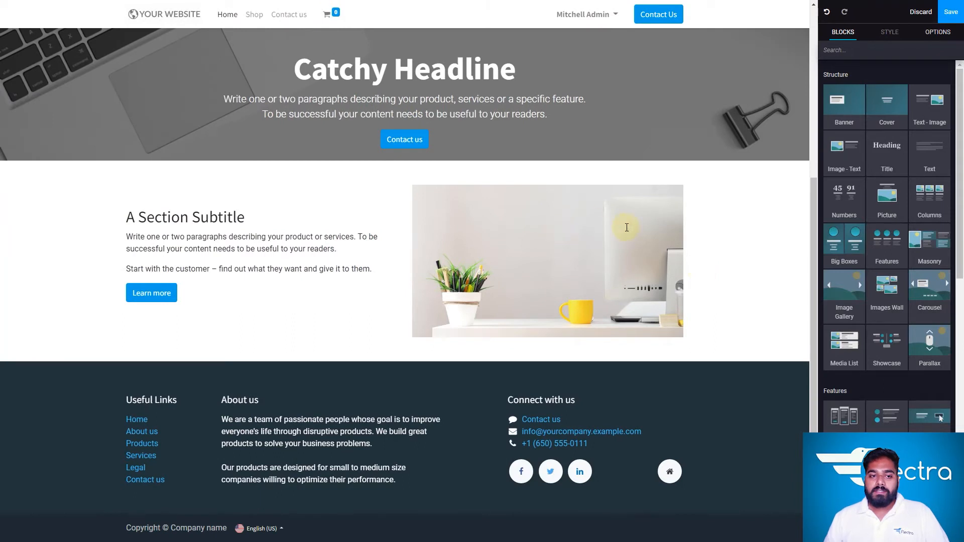
Try swapping the text and image columns of the Text - Image block twice, restoring their original order each time
{"action": "triple_click", "coordinate": [199, 232]}
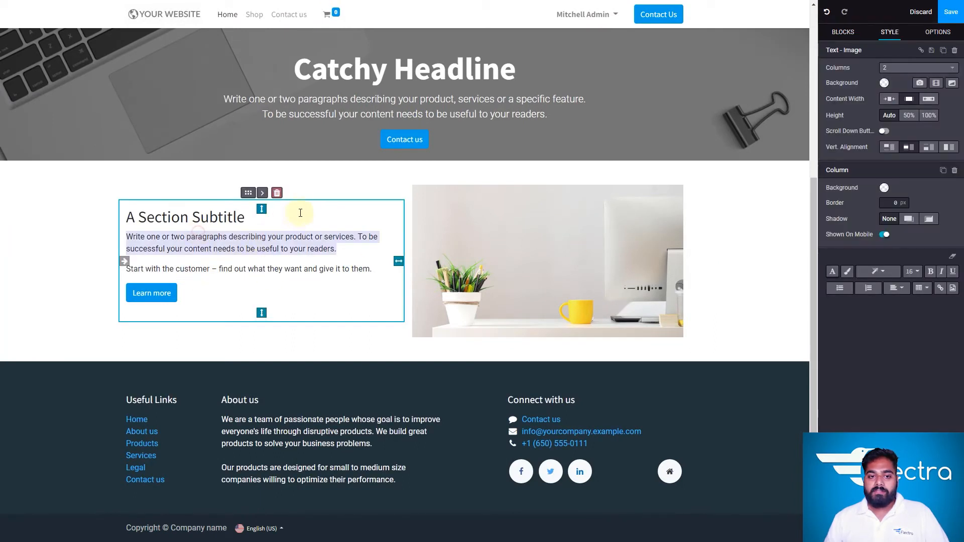
{"action": "left_click", "coordinate": [528, 259]}
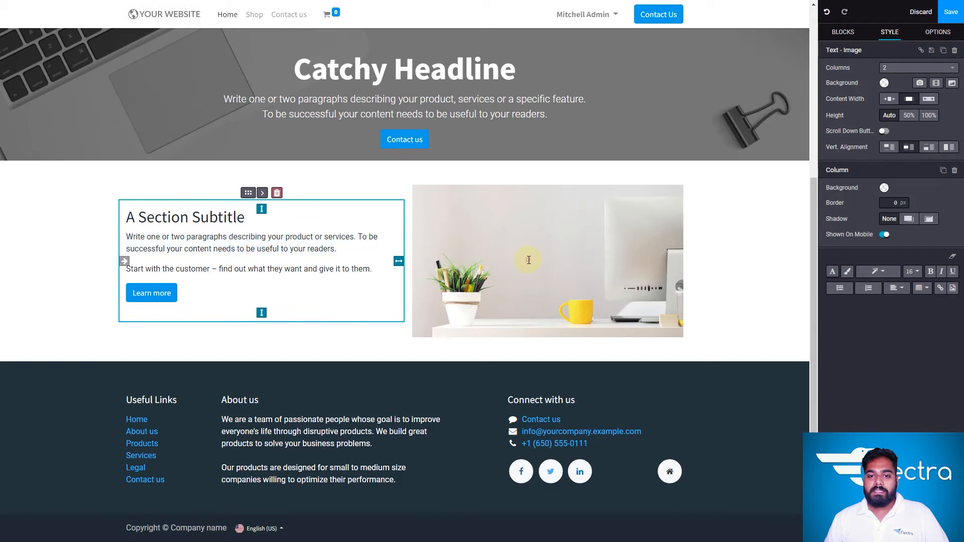
{"action": "left_click", "coordinate": [257, 237]}
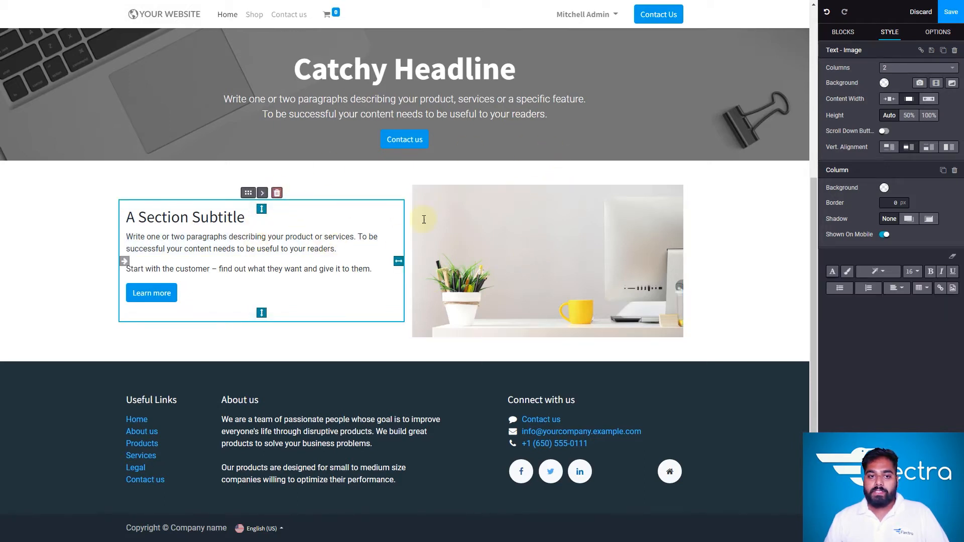
{"action": "left_click", "coordinate": [262, 194]}
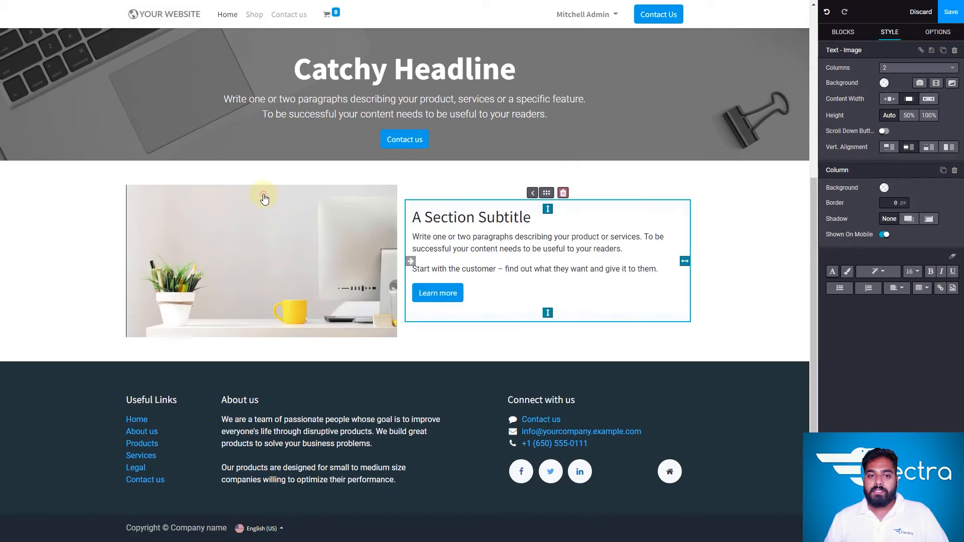
{"action": "left_click", "coordinate": [532, 194]}
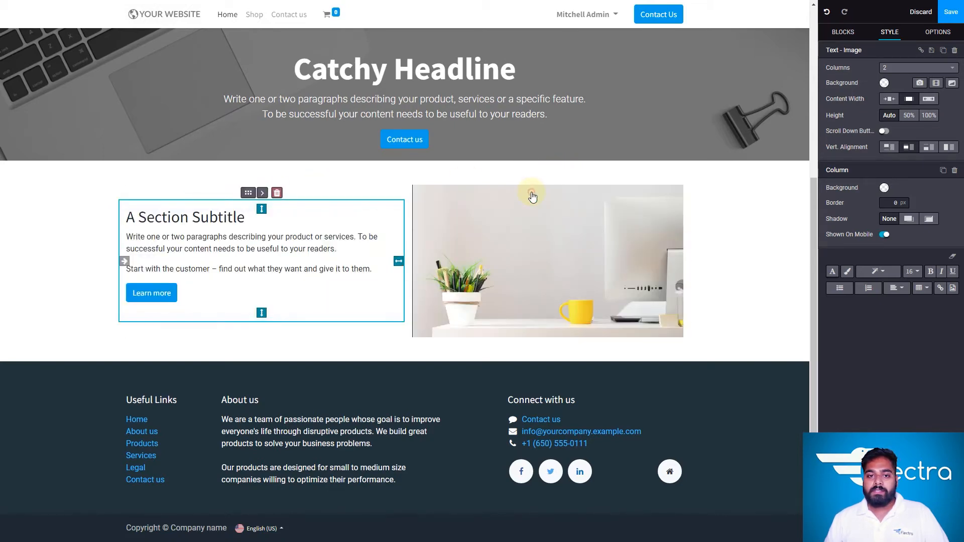
{"action": "left_click", "coordinate": [263, 193]}
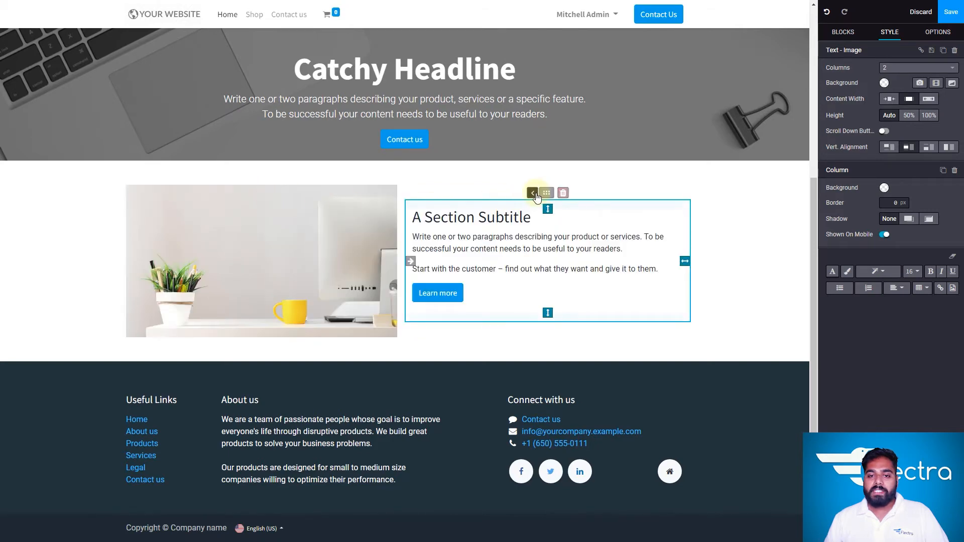
{"action": "left_click", "coordinate": [533, 194]}
Examine the editable paragraphs under the subtitle in the Text - Image block
{"action": "triple_click", "coordinate": [294, 269]}
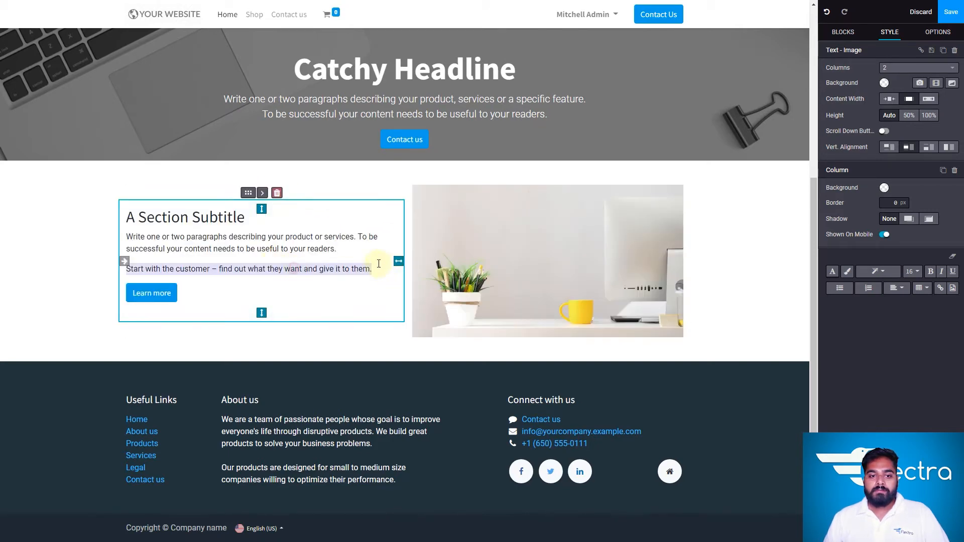
{"action": "left_click_drag", "start_coordinate": [351, 245], "coordinate": [133, 237]}
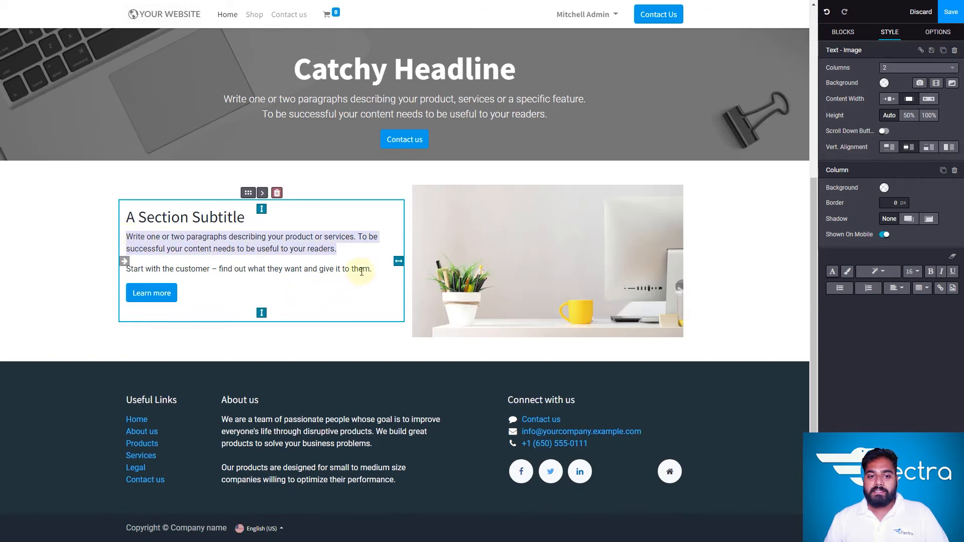
{"action": "left_click_drag", "start_coordinate": [372, 269], "coordinate": [267, 269]}
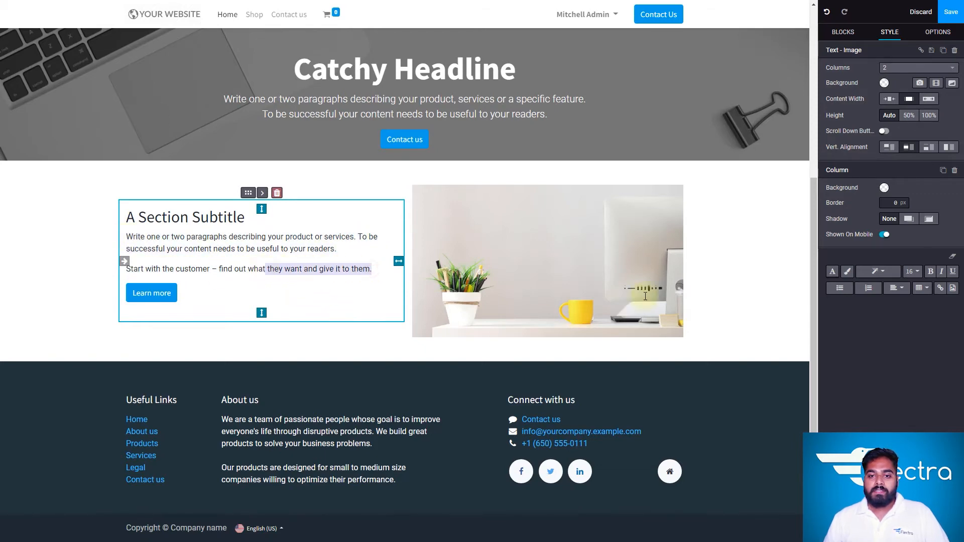
Review the Image, Document, Pictogram and Video options for replacing the Text - Image block's picture, and discard the selection
{"action": "double_click", "coordinate": [656, 244]}
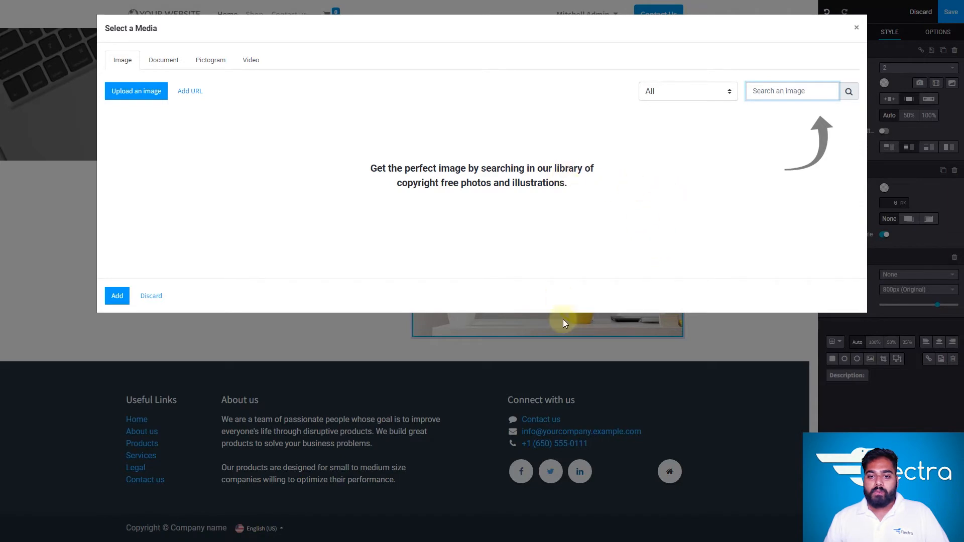
{"action": "left_click", "coordinate": [151, 296]}
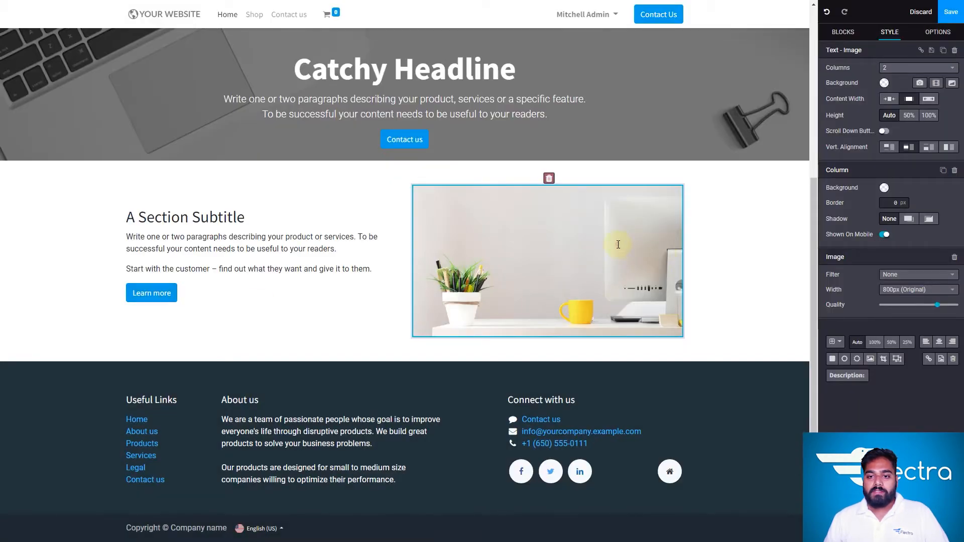
{"action": "double_click", "coordinate": [572, 221]}
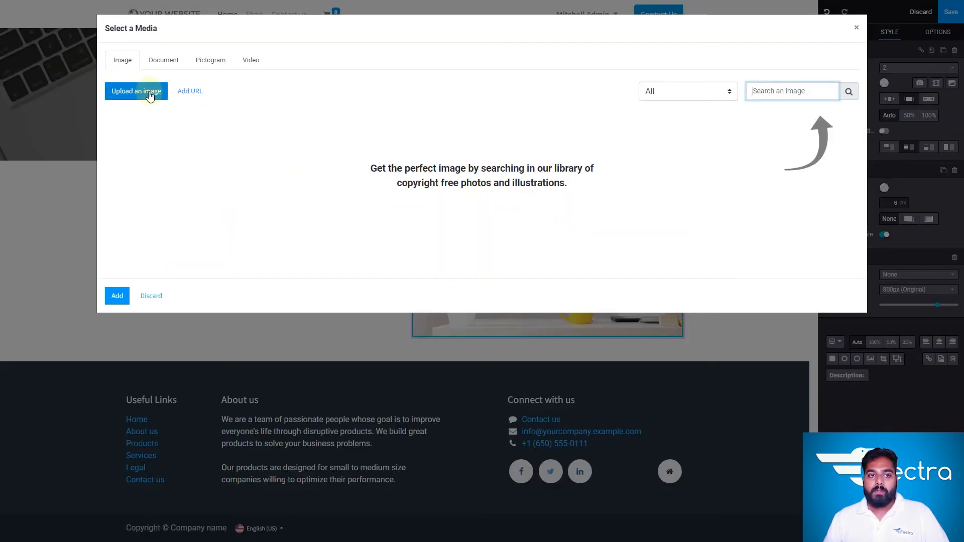
{"action": "left_click", "coordinate": [165, 61]}
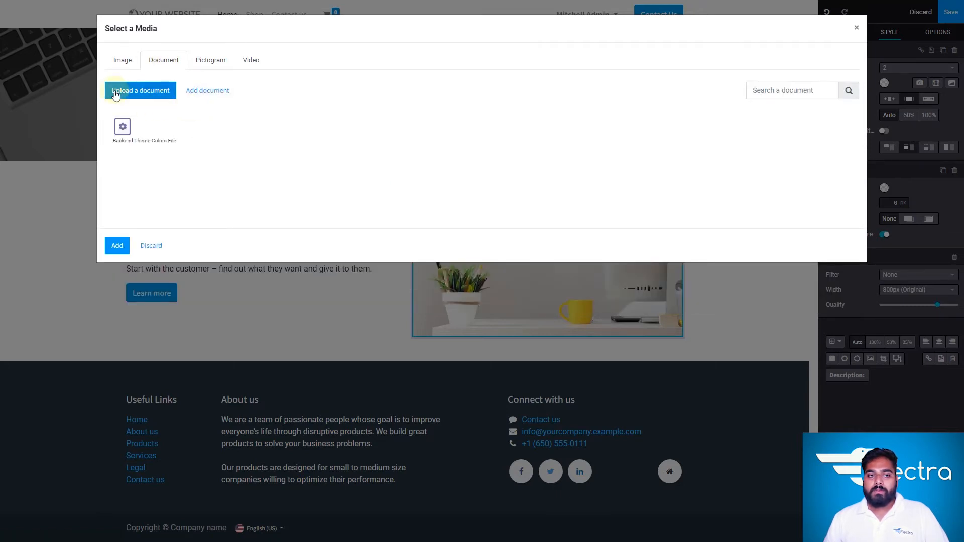
{"action": "left_click", "coordinate": [208, 64]}
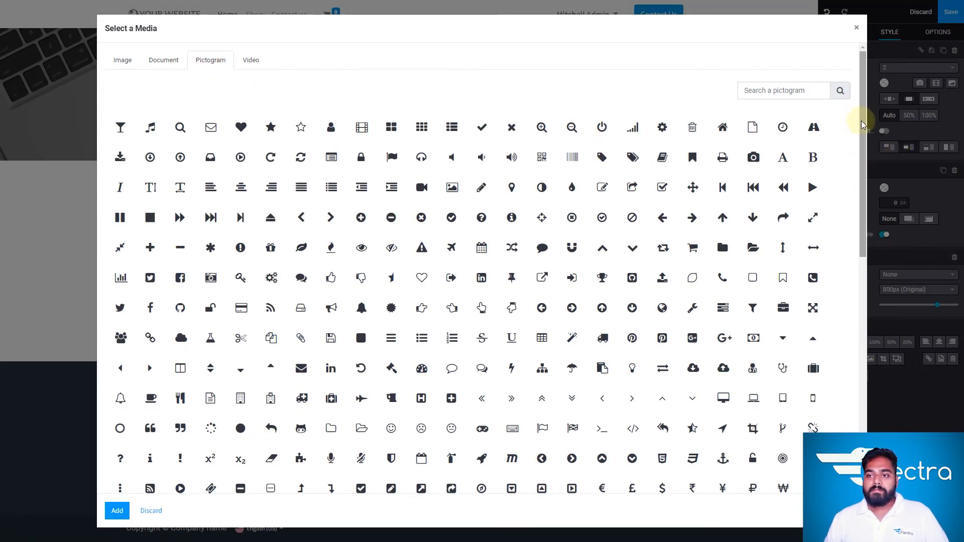
{"action": "left_click_drag", "start_coordinate": [860, 123], "coordinate": [831, 285]}
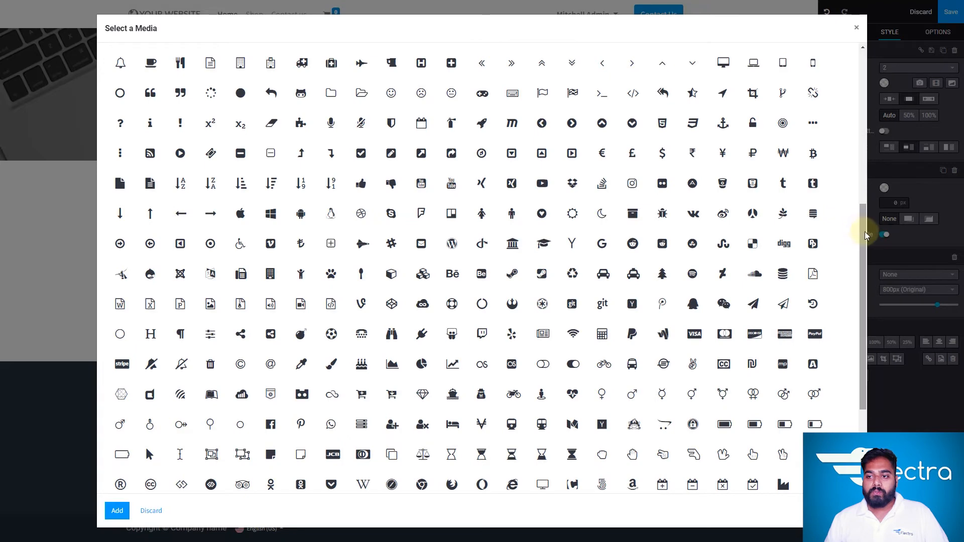
{"action": "left_click_drag", "start_coordinate": [864, 232], "coordinate": [861, 58]}
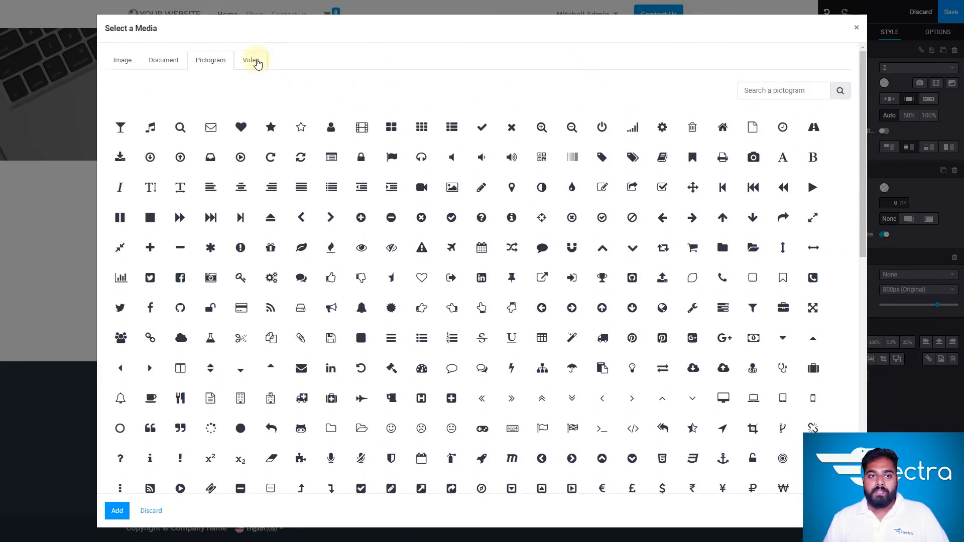
{"action": "left_click", "coordinate": [256, 62]}
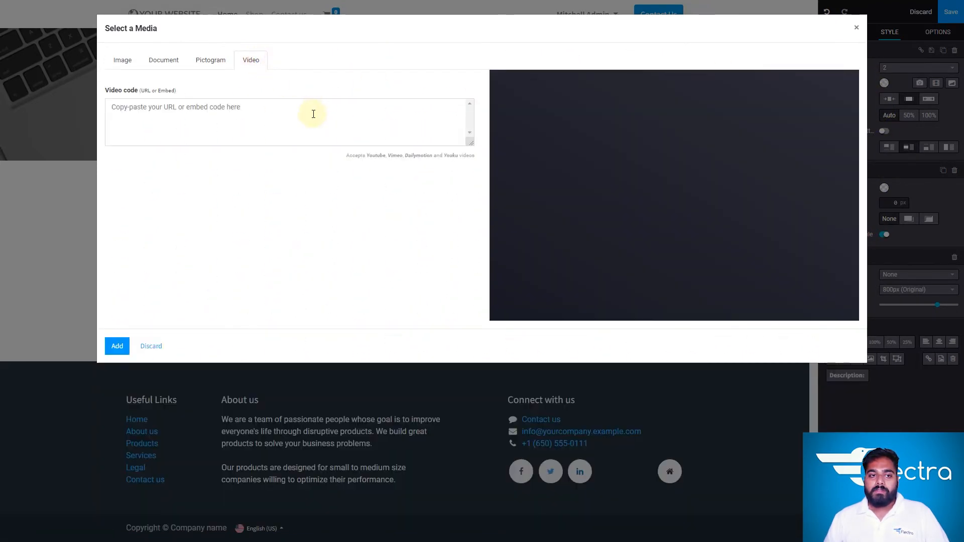
{"action": "left_click", "coordinate": [313, 114]}
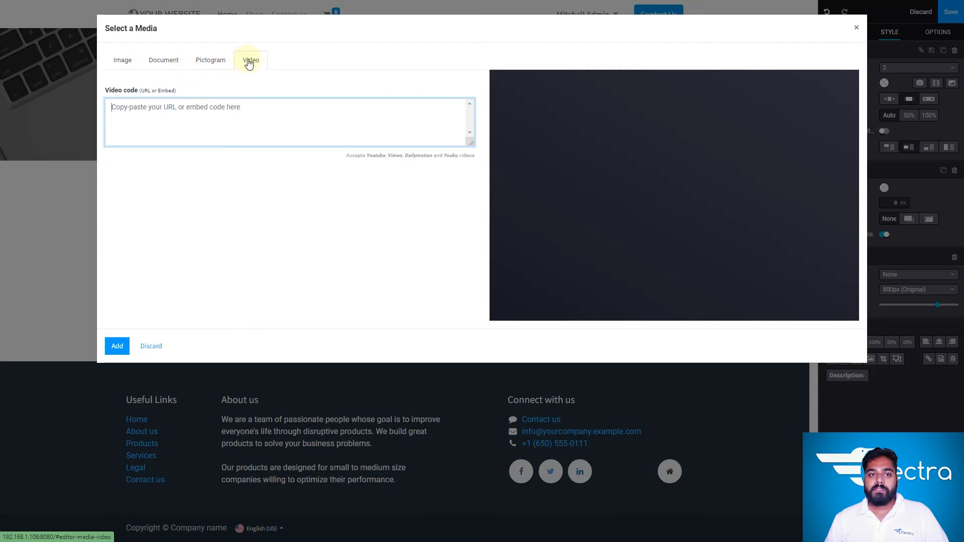
{"action": "left_click", "coordinate": [156, 346]}
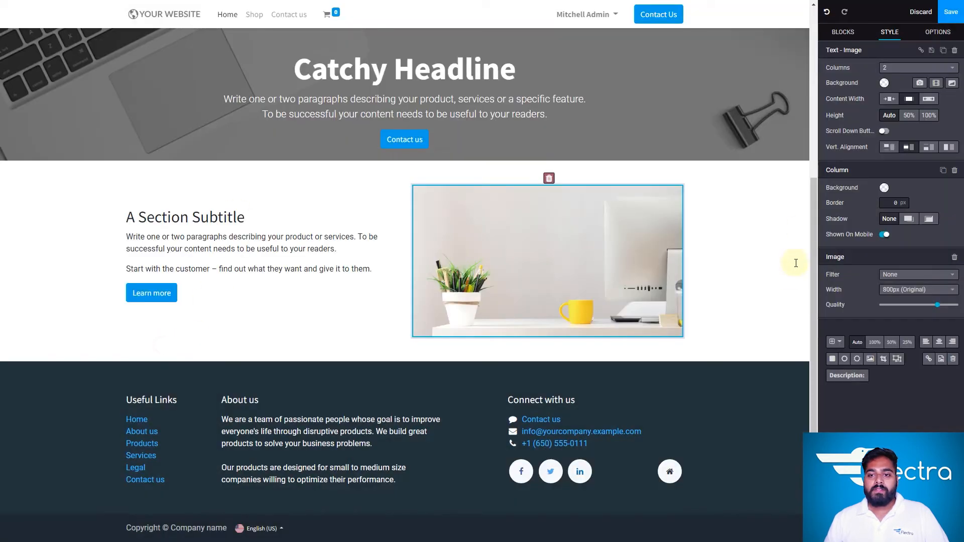
Add a Dynamic Products block between the Text - Image block and the footer
{"action": "mouse_move", "coordinate": [816, 197]}
{"action": "left_mouse_down"}
{"action": "mouse_move", "coordinate": [809, 266]}
{"action": "mouse_move", "coordinate": [820, 198]}
{"action": "left_mouse_up"}
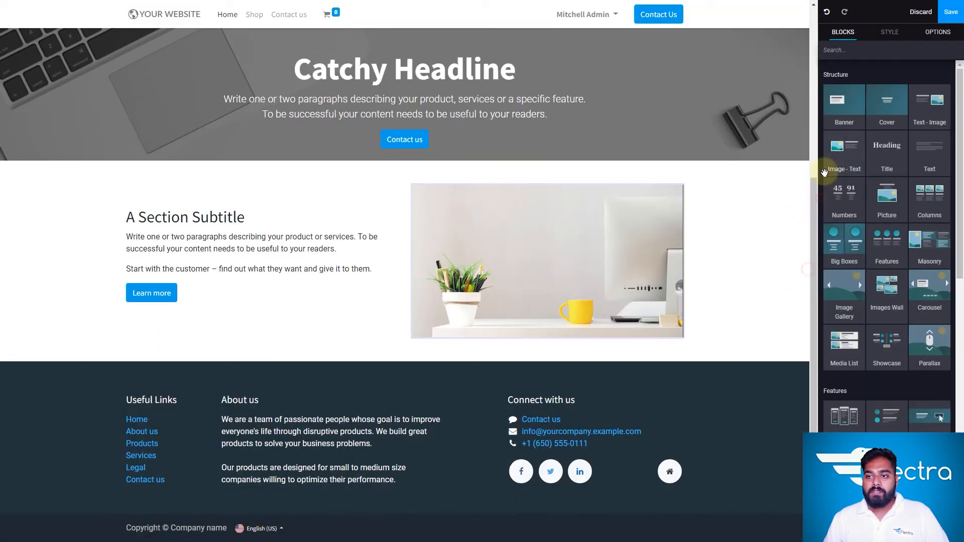
{"action": "left_click_drag", "start_coordinate": [959, 125], "coordinate": [961, 378]}
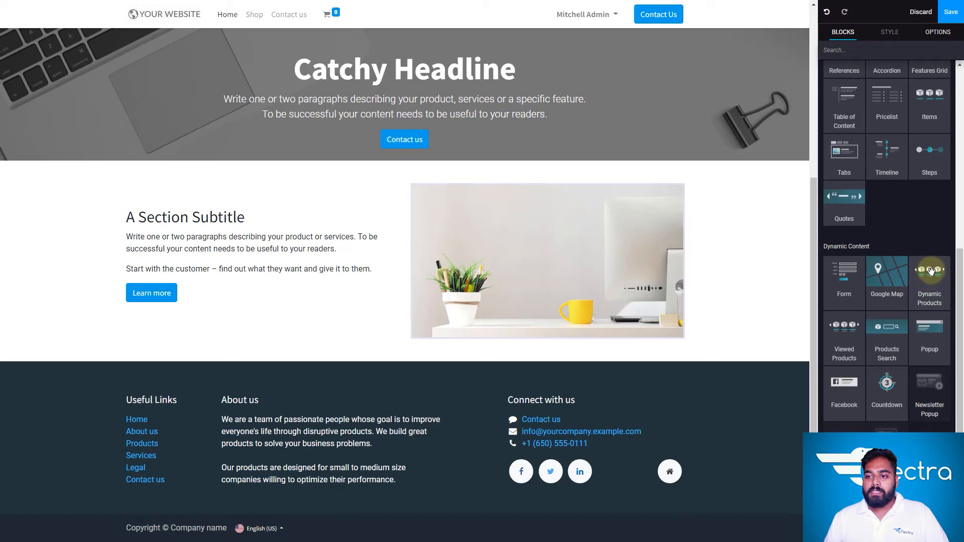
{"action": "left_click", "coordinate": [599, 355]}
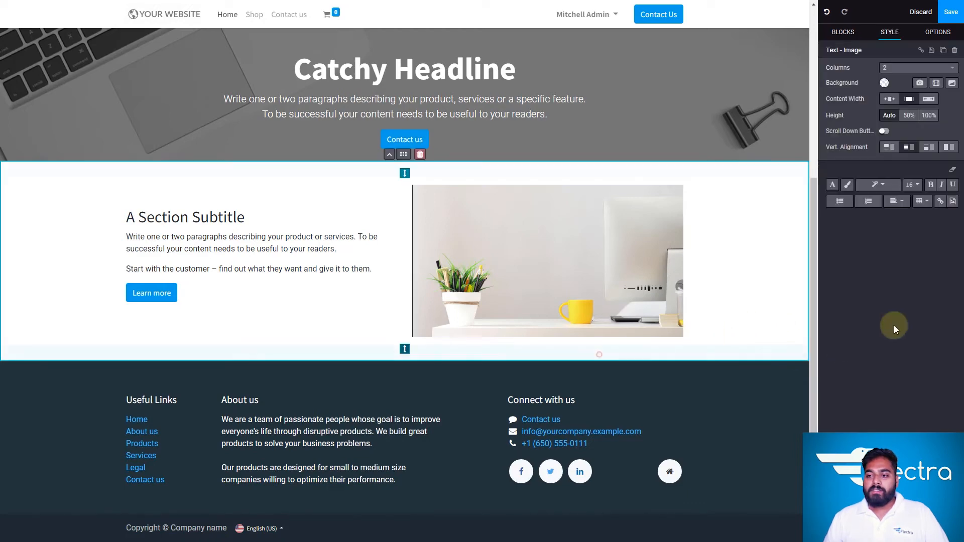
{"action": "left_click", "coordinate": [843, 32]}
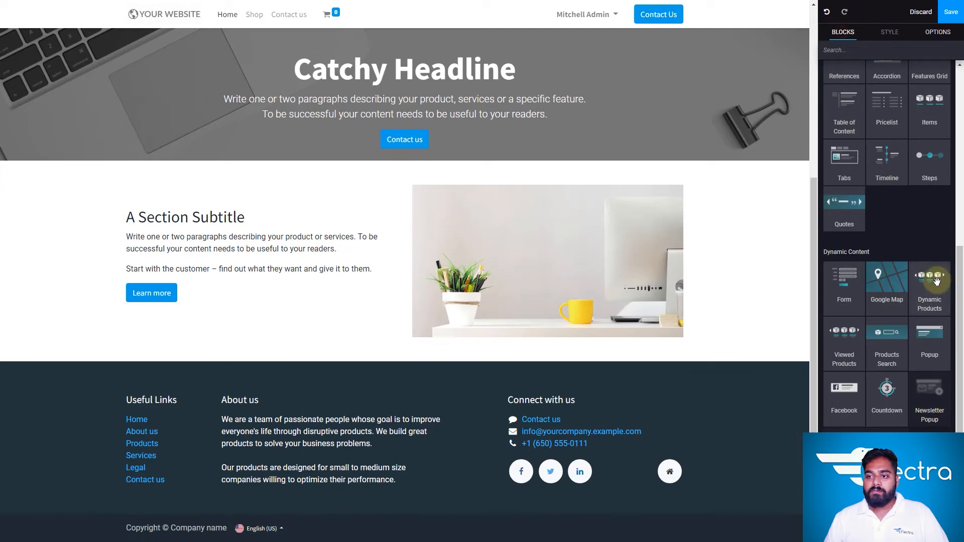
{"action": "left_click_drag", "start_coordinate": [937, 282], "coordinate": [503, 351]}
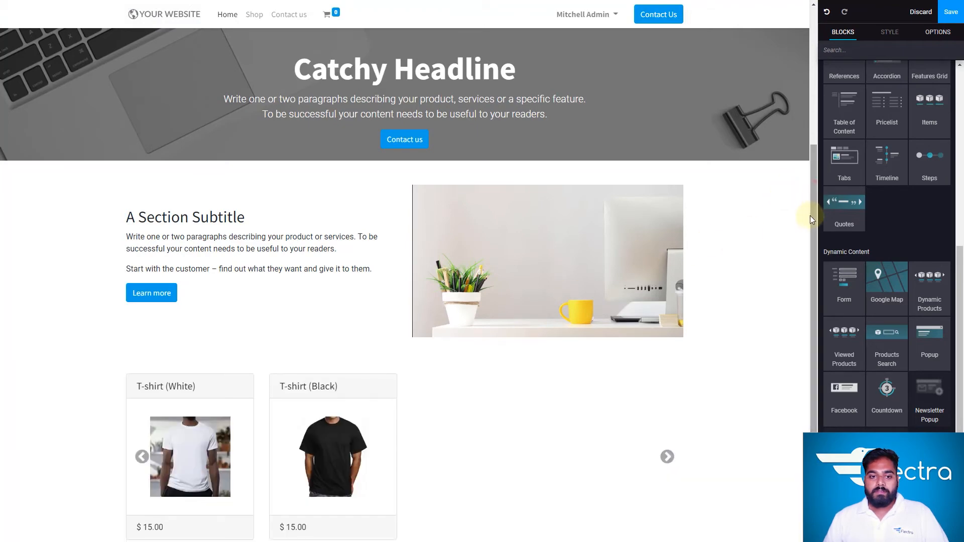
Try the Image Title Footer Card template on the Dynamic Products block and restore the Header Image Footer template
{"action": "left_click", "coordinate": [805, 287]}
{"action": "scroll", "coordinate": [438, 374], "scroll_direction": "down", "scroll_amount": 4}
{"action": "left_click", "coordinate": [477, 277]}
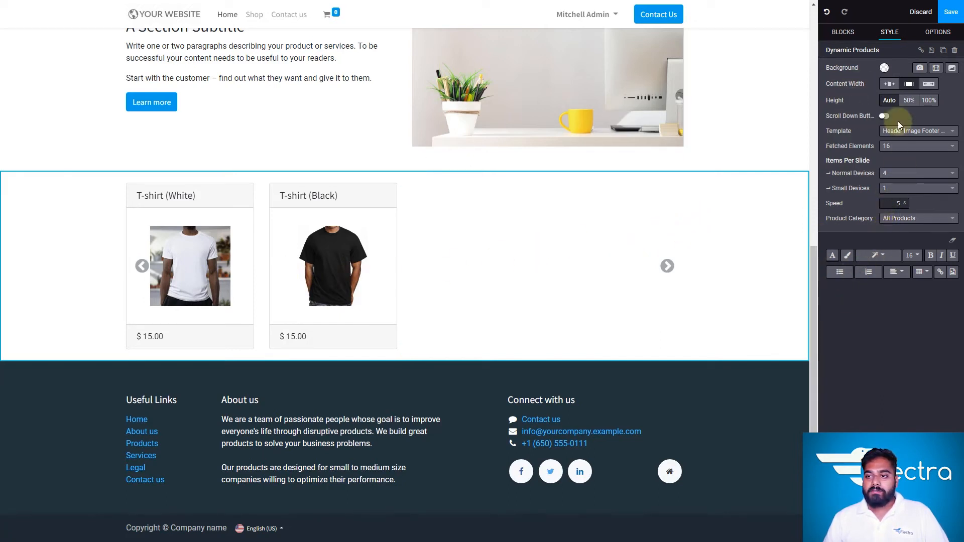
{"action": "left_click", "coordinate": [933, 132]}
{"action": "left_click", "coordinate": [902, 166]}
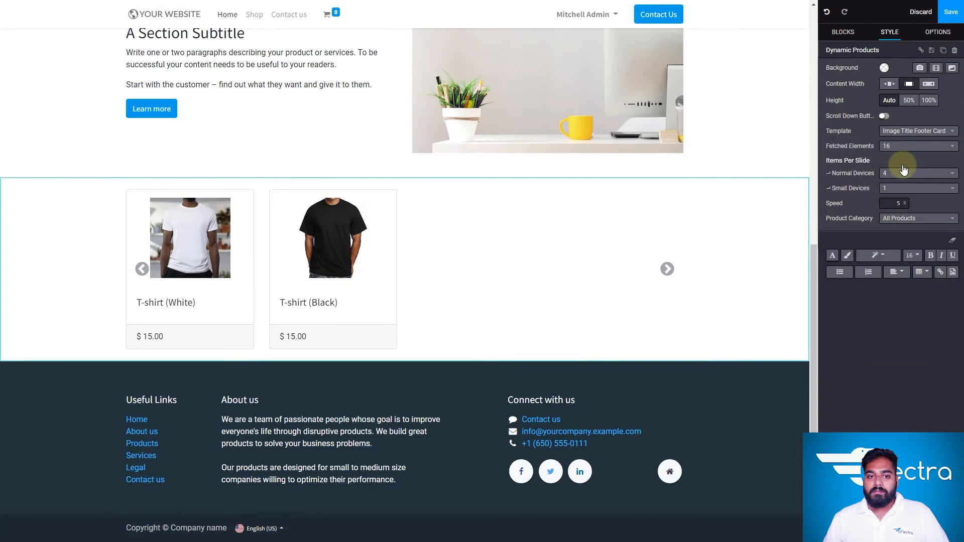
{"action": "double_click", "coordinate": [938, 131]}
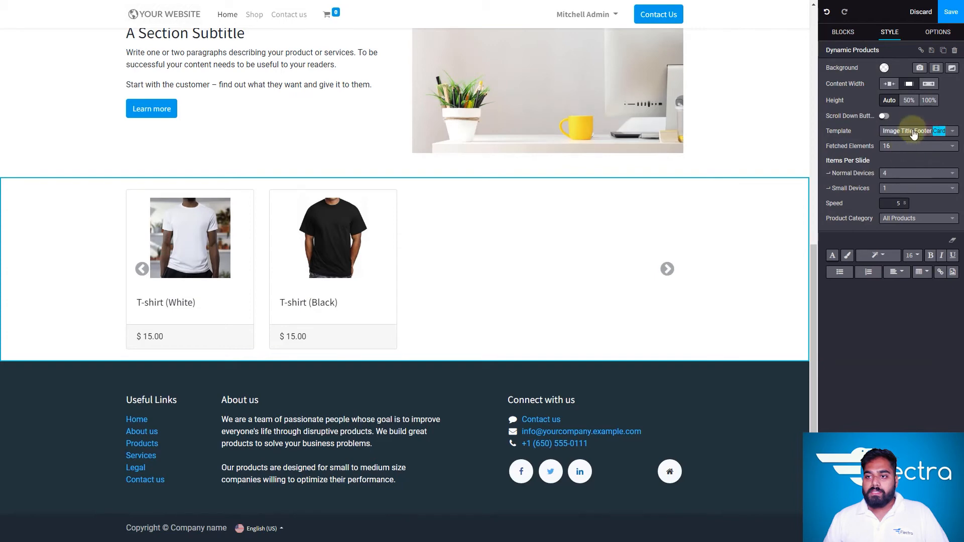
{"action": "left_click", "coordinate": [914, 131]}
{"action": "left_click", "coordinate": [904, 161]}
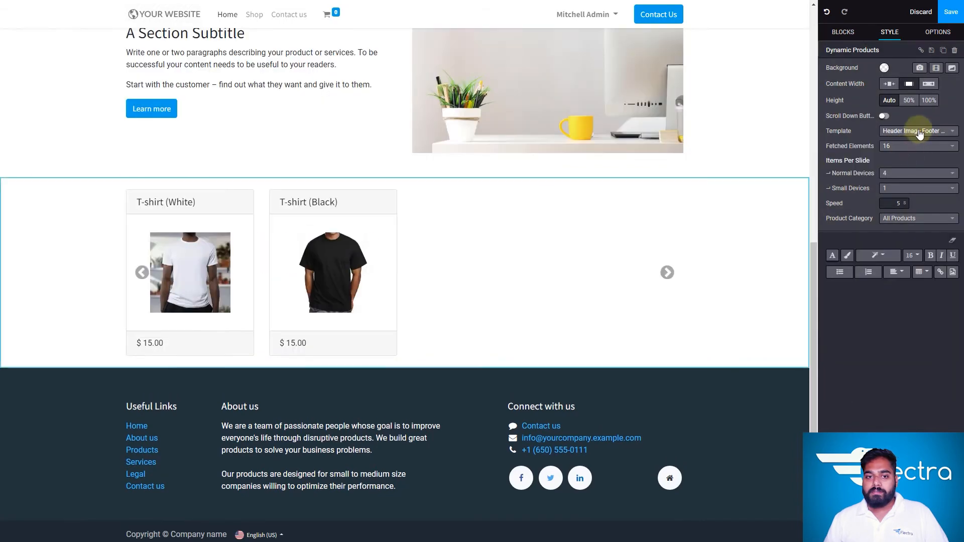
Try a 100% height for the Dynamic Products block and restore it to Auto
{"action": "left_click", "coordinate": [889, 100]}
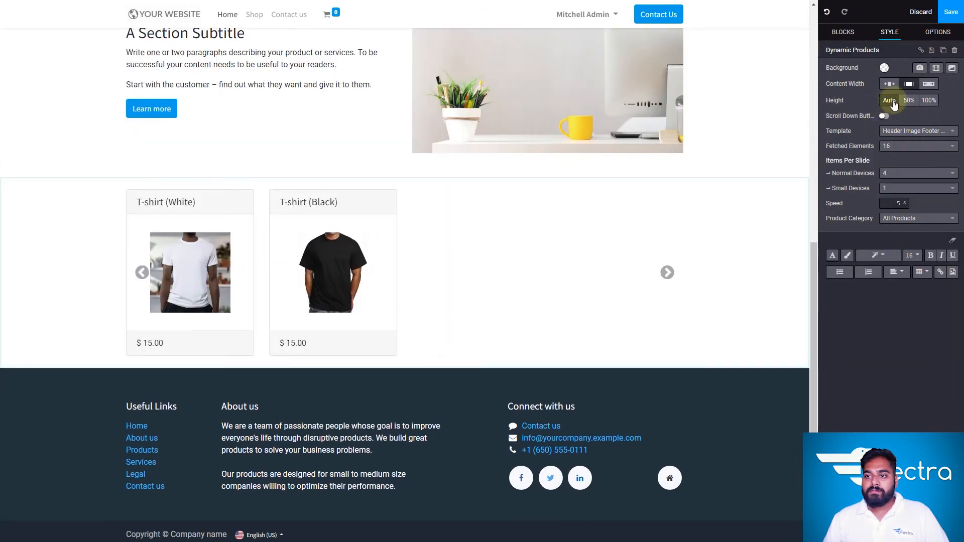
{"action": "left_click", "coordinate": [928, 101]}
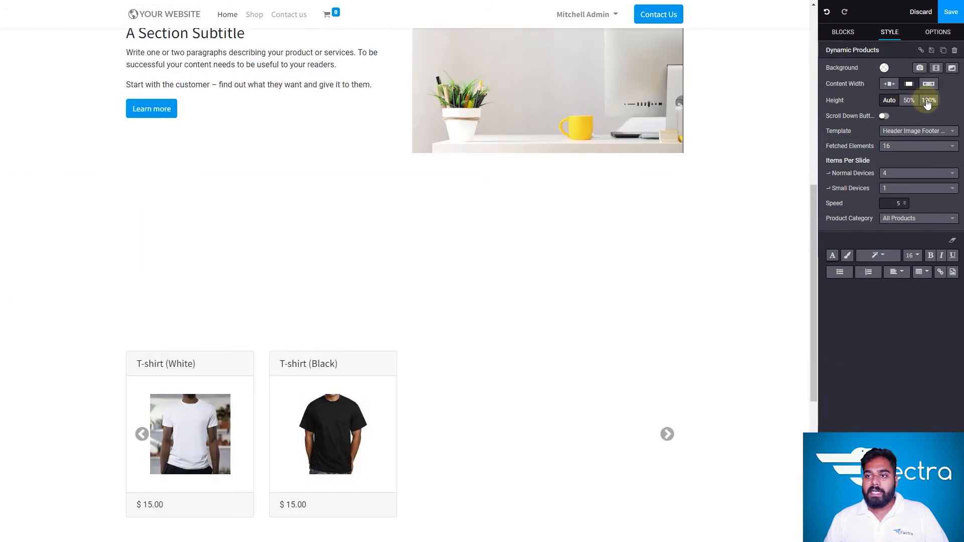
{"action": "left_click", "coordinate": [889, 100]}
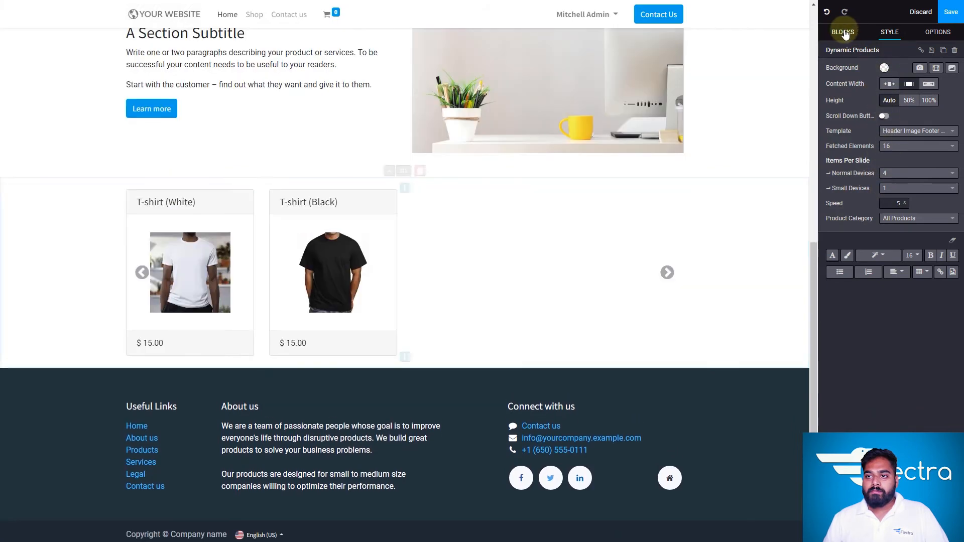
Add a Popup block from the dynamic content blocks to the homepage
{"action": "left_click", "coordinate": [844, 33]}
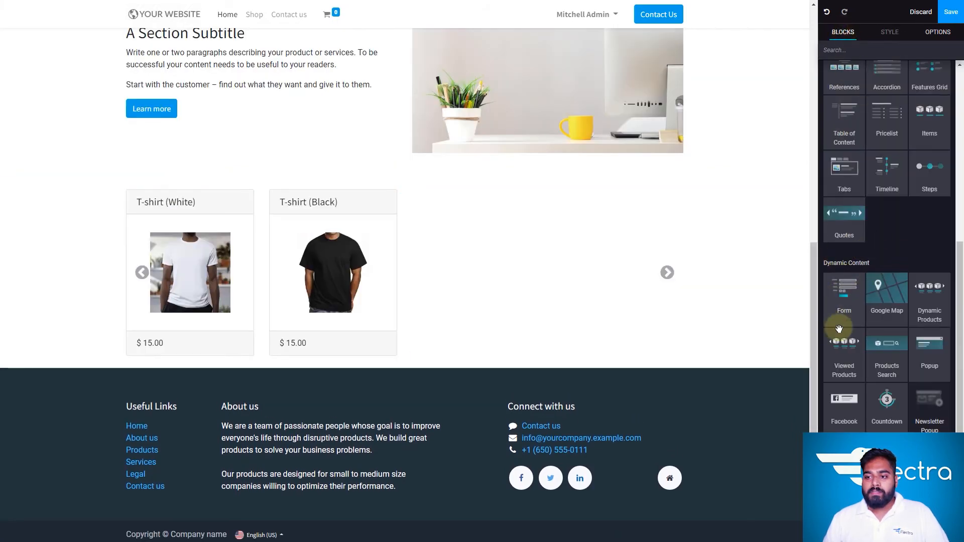
{"action": "left_click_drag", "start_coordinate": [814, 290], "coordinate": [809, 40]}
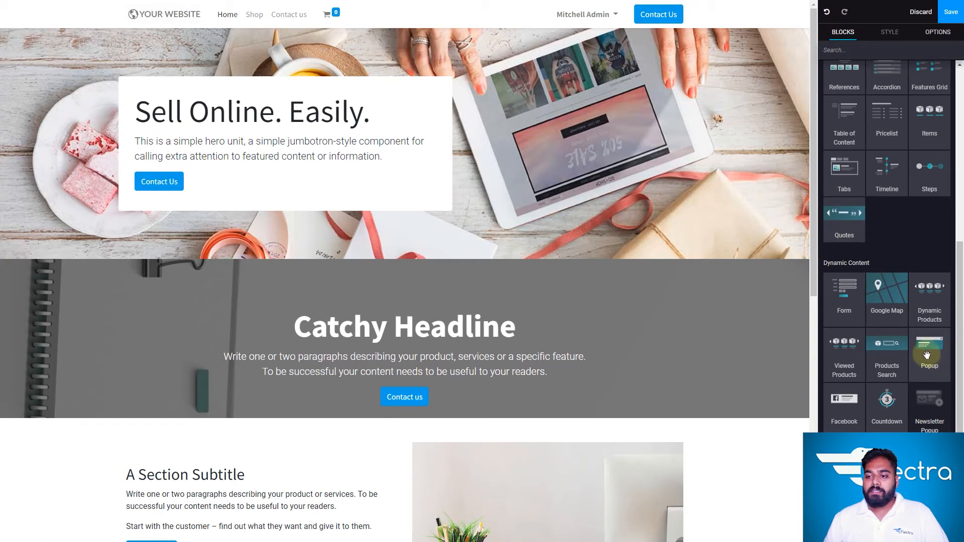
{"action": "left_click_drag", "start_coordinate": [927, 355], "coordinate": [549, 266]}
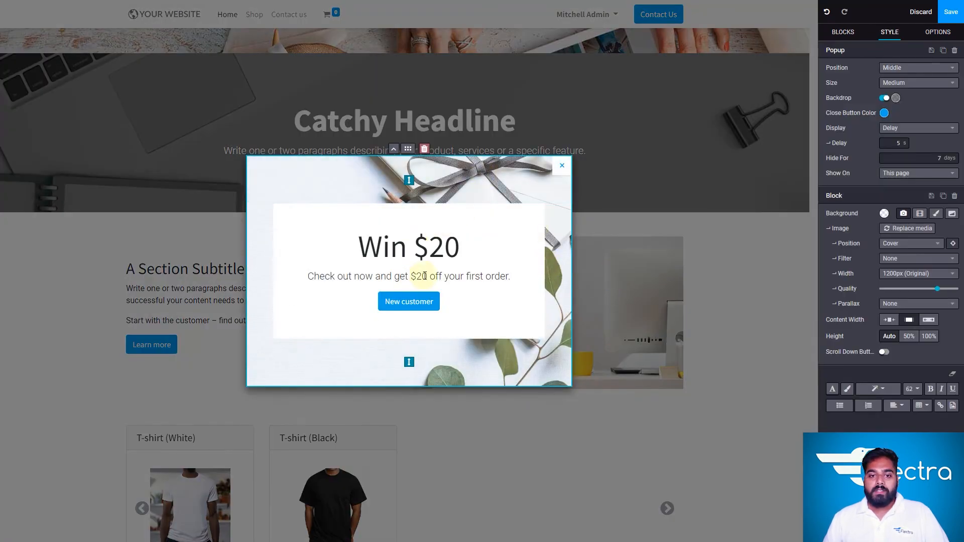
Review the popup's headline and offer text and its Display and Show On options, keeping the current settings
{"action": "triple_click", "coordinate": [452, 247]}
{"action": "triple_click", "coordinate": [426, 275]}
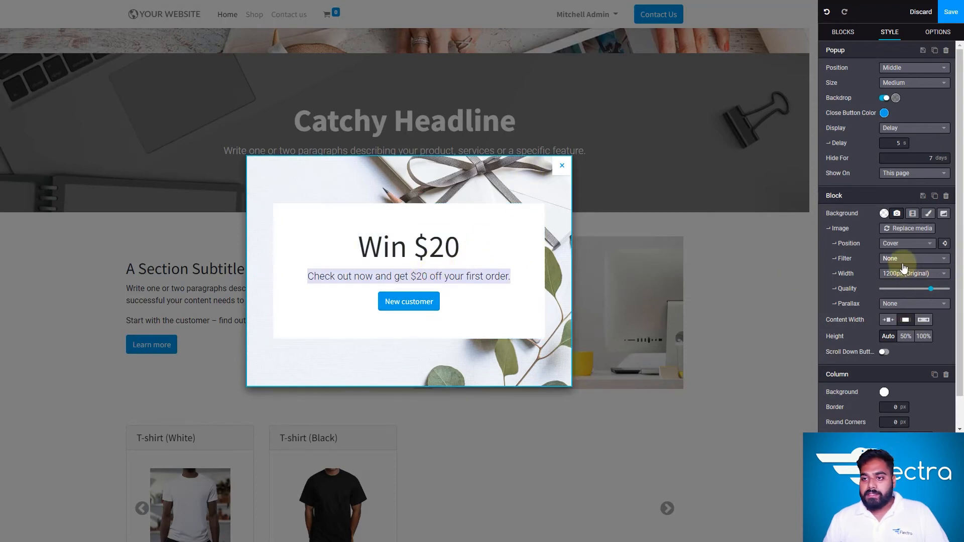
{"action": "left_click", "coordinate": [918, 130]}
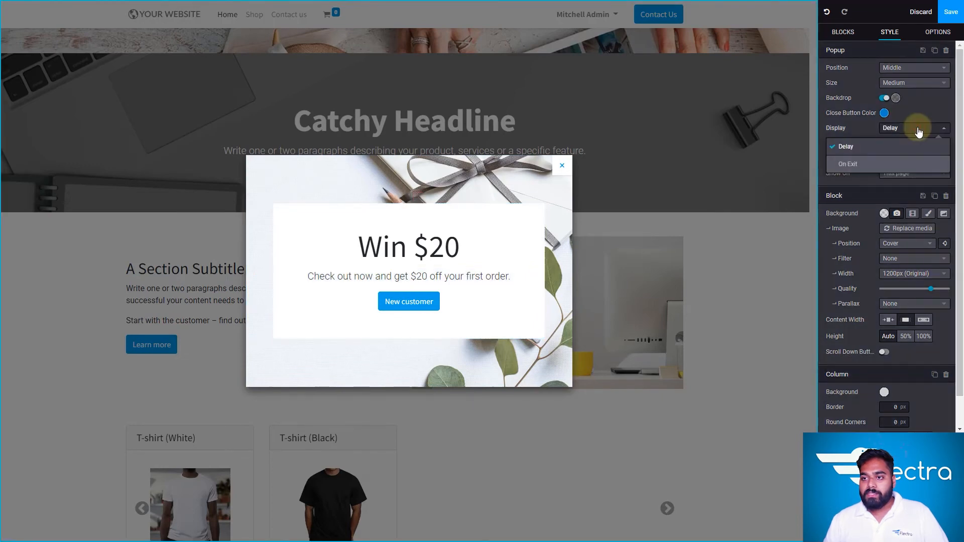
{"action": "left_click", "coordinate": [900, 155]}
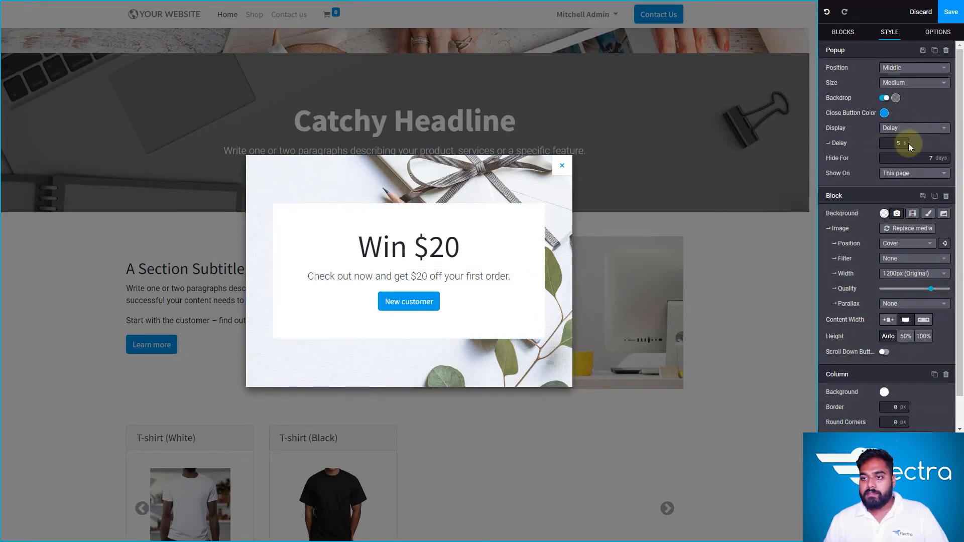
{"action": "left_click", "coordinate": [920, 178]}
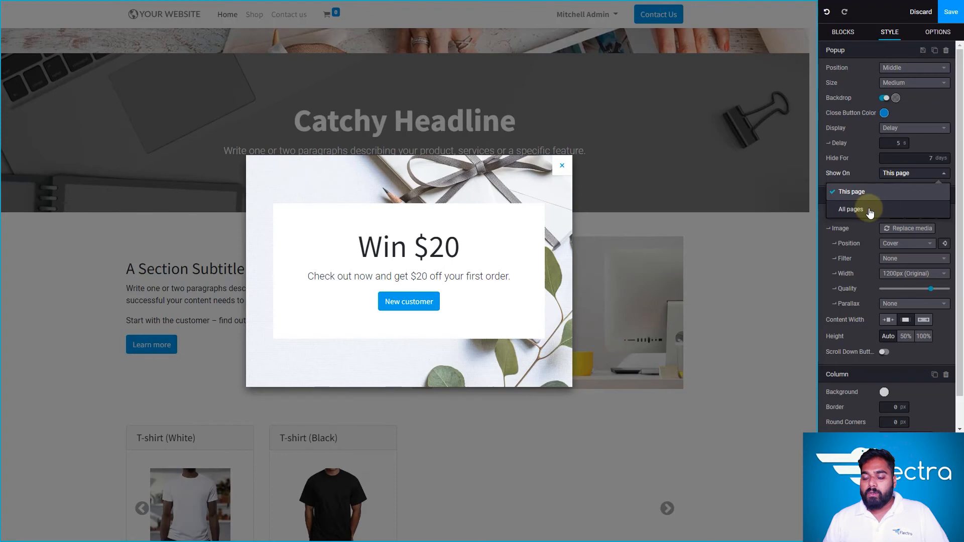
{"action": "left_click", "coordinate": [904, 173]}
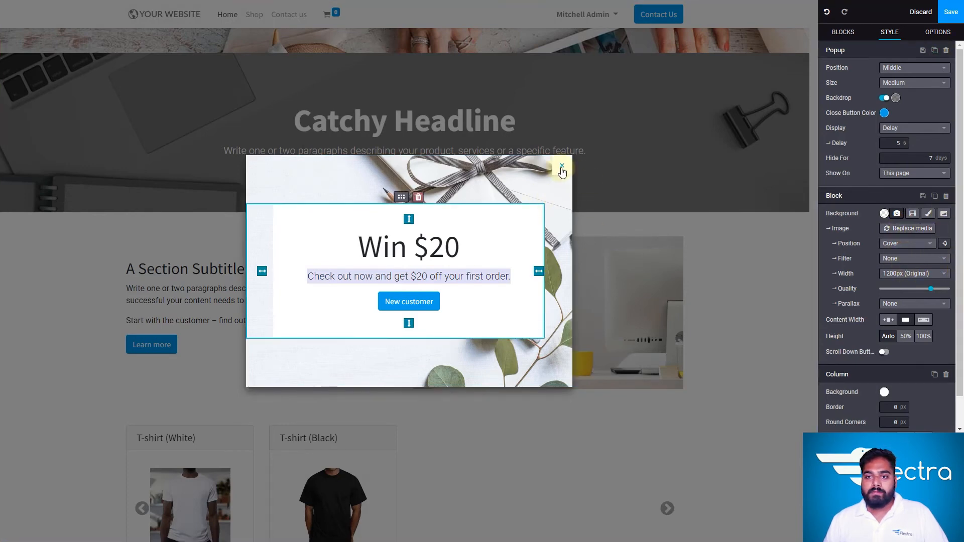
Browse the remaining feature, dynamic content and inner content building blocks and save the homepage edits
{"action": "left_click", "coordinate": [843, 29]}
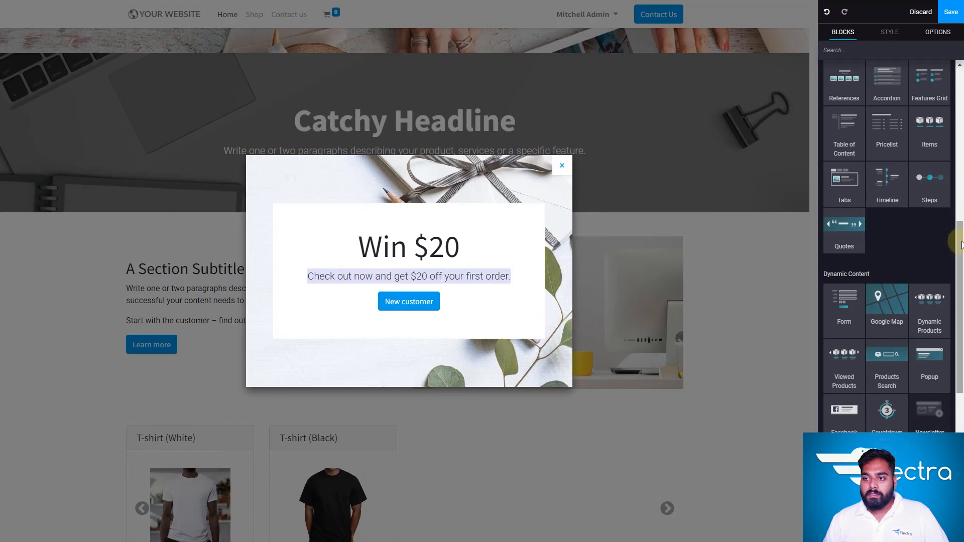
{"action": "left_click_drag", "start_coordinate": [961, 245], "coordinate": [962, 374]}
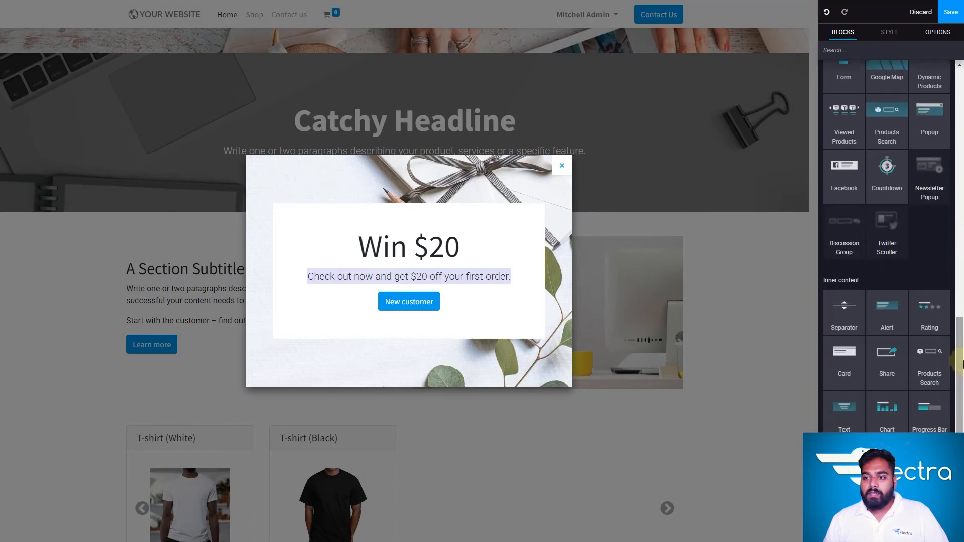
{"action": "left_click", "coordinate": [958, 104]}
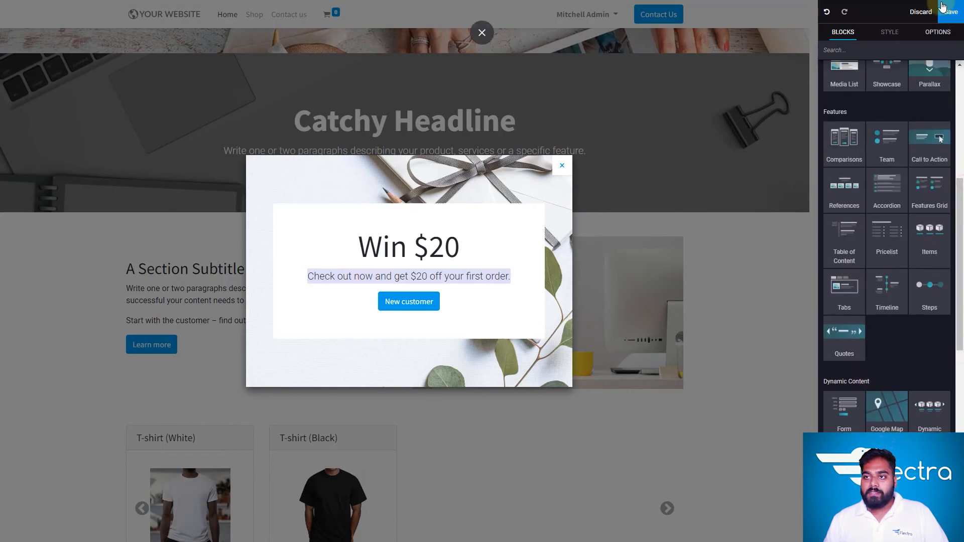
{"action": "left_click", "coordinate": [952, 13]}
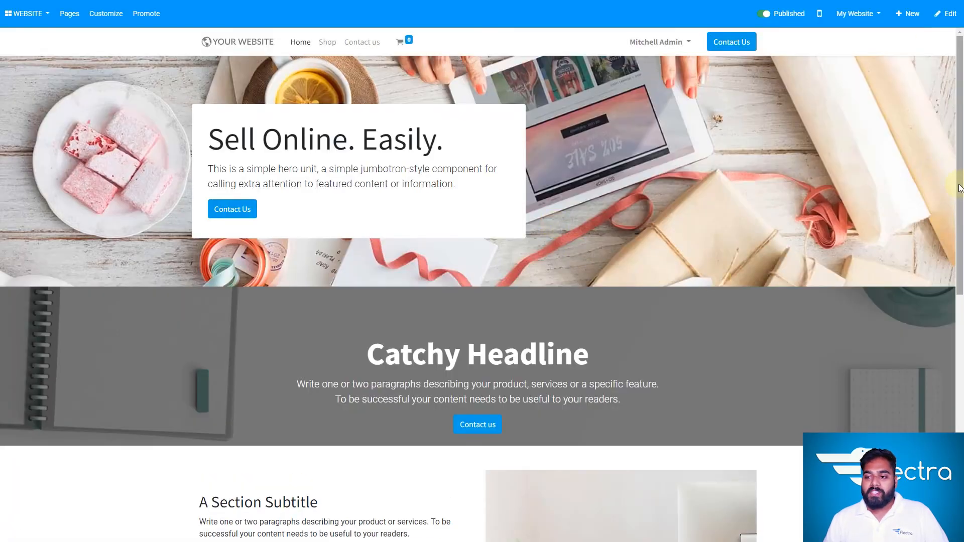
Review the saved homepage down to the footer and dismiss the Win $20 popup
{"action": "left_click_drag", "start_coordinate": [959, 189], "coordinate": [954, 391]}
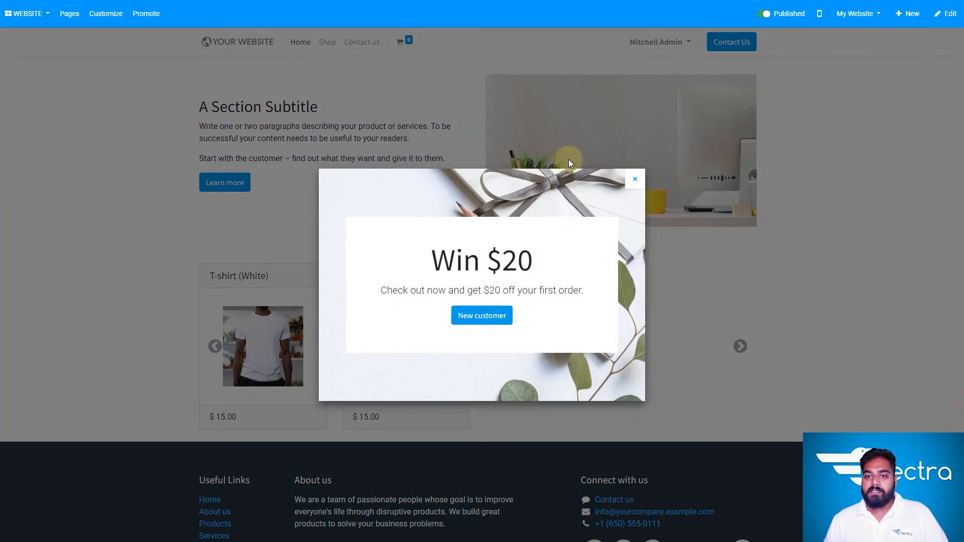
{"action": "left_click", "coordinate": [636, 180]}
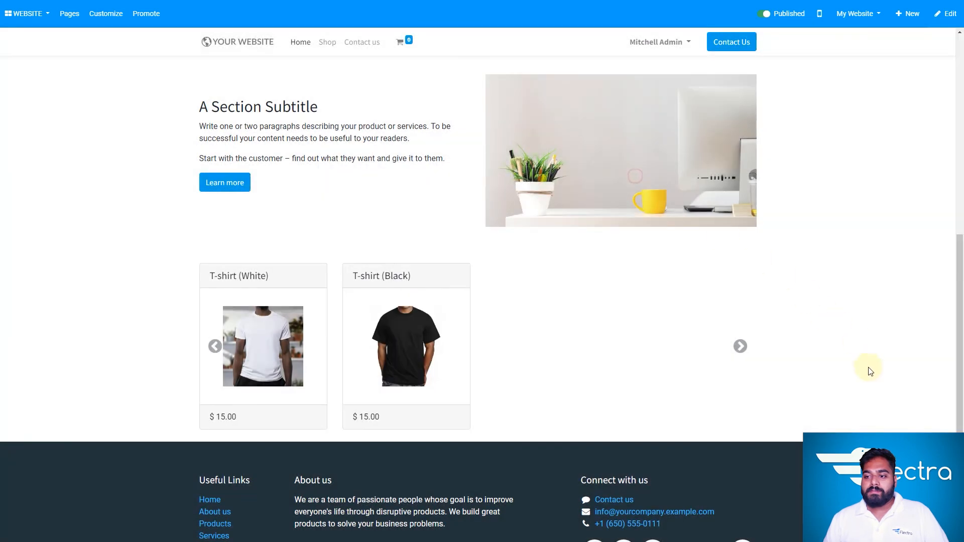
{"action": "left_click_drag", "start_coordinate": [960, 389], "coordinate": [961, 176]}
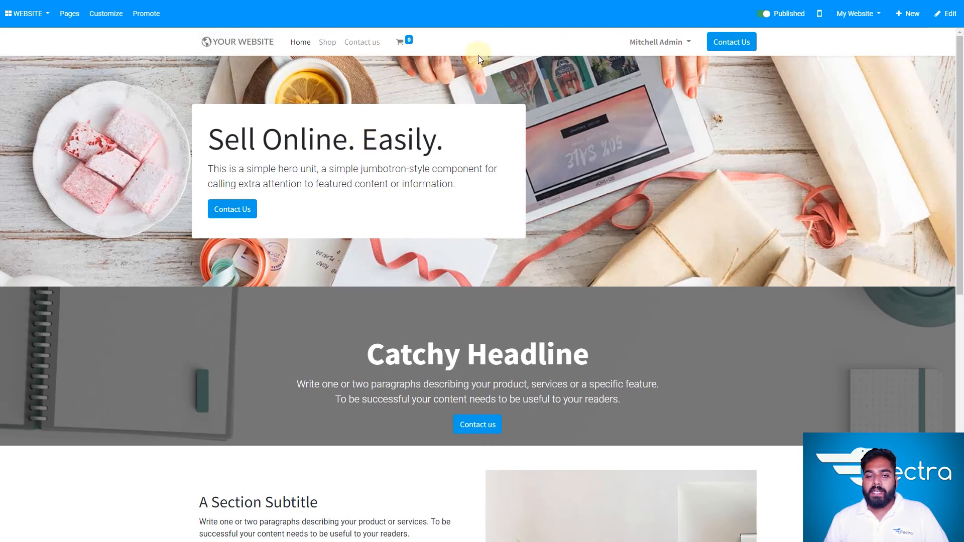
Create a new website page titled About Us with Add to menu enabled
{"action": "left_click", "coordinate": [910, 17]}
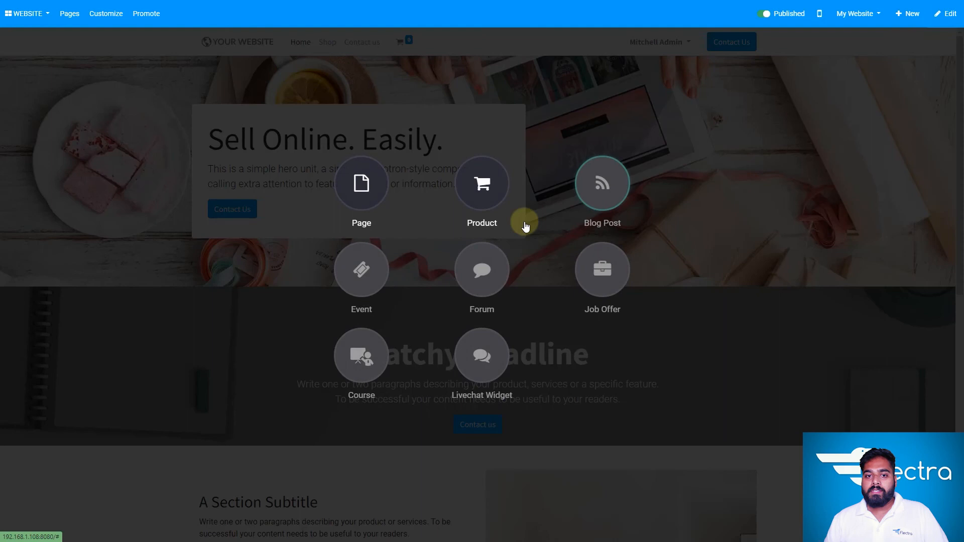
{"action": "left_click", "coordinate": [377, 190]}
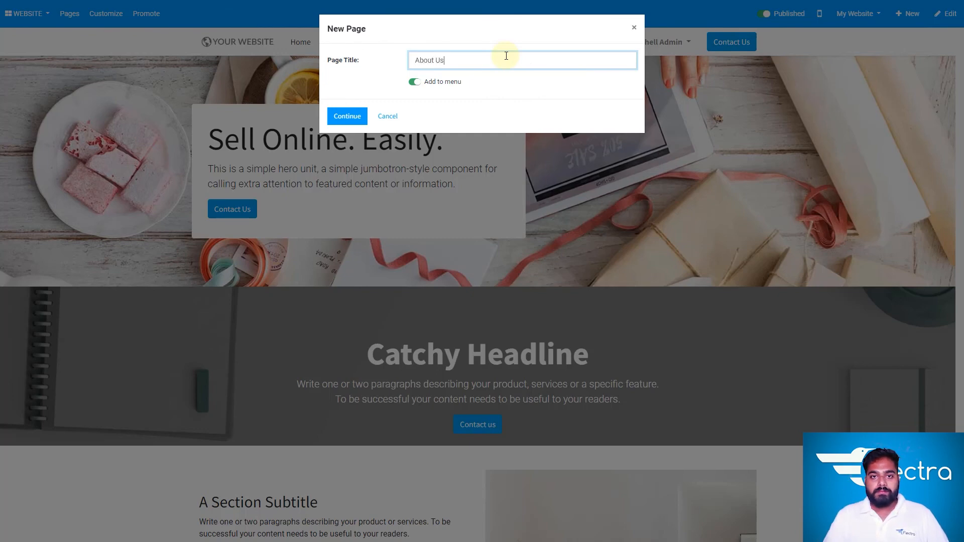
{"action": "left_click", "coordinate": [414, 82]}
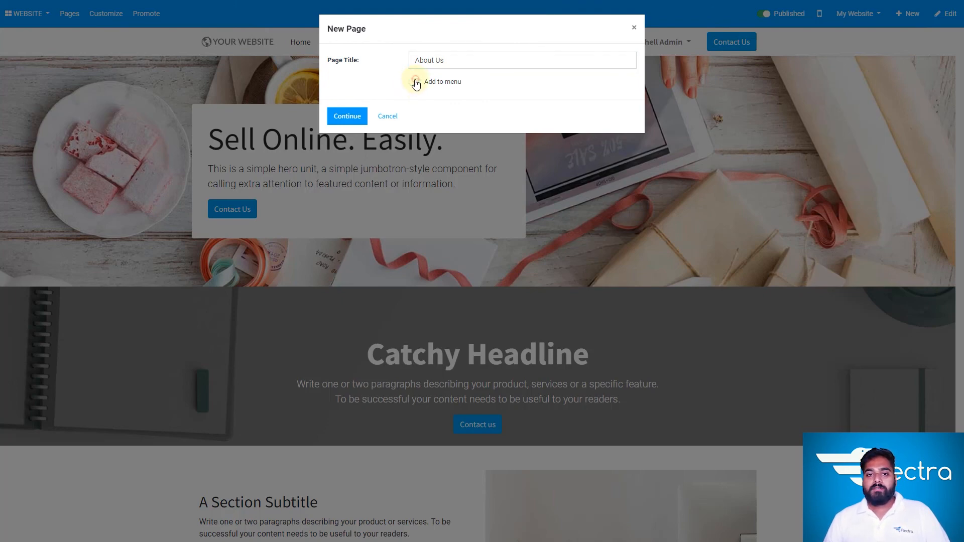
{"action": "left_click", "coordinate": [416, 83]}
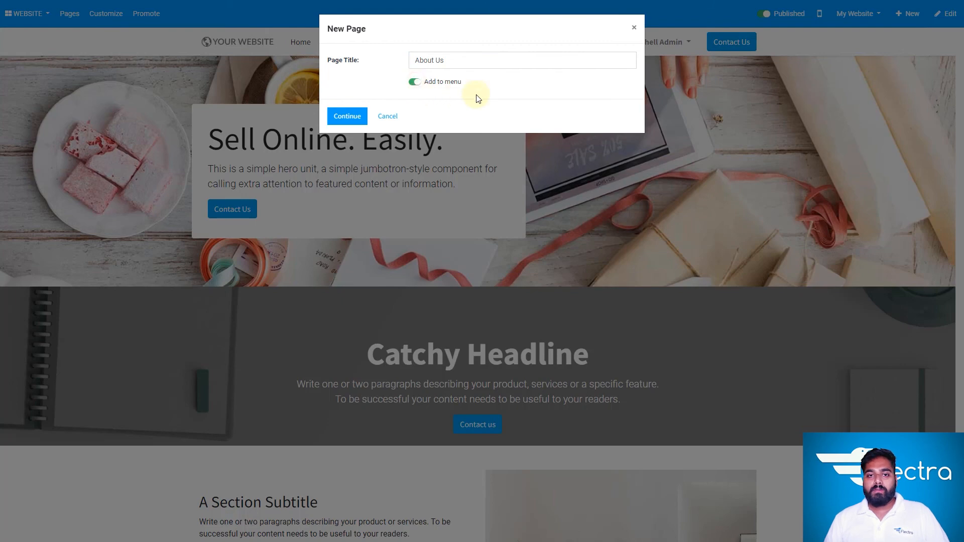
{"action": "left_click", "coordinate": [347, 116]}
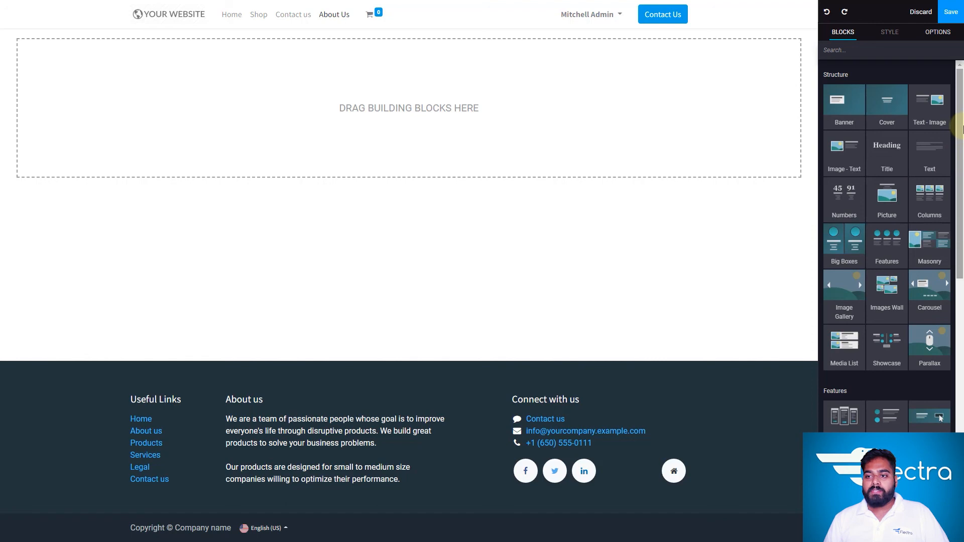
Add a Picture block to the empty About Us page and change its headline to "About Us"
{"action": "left_click_drag", "start_coordinate": [963, 130], "coordinate": [962, 151]}
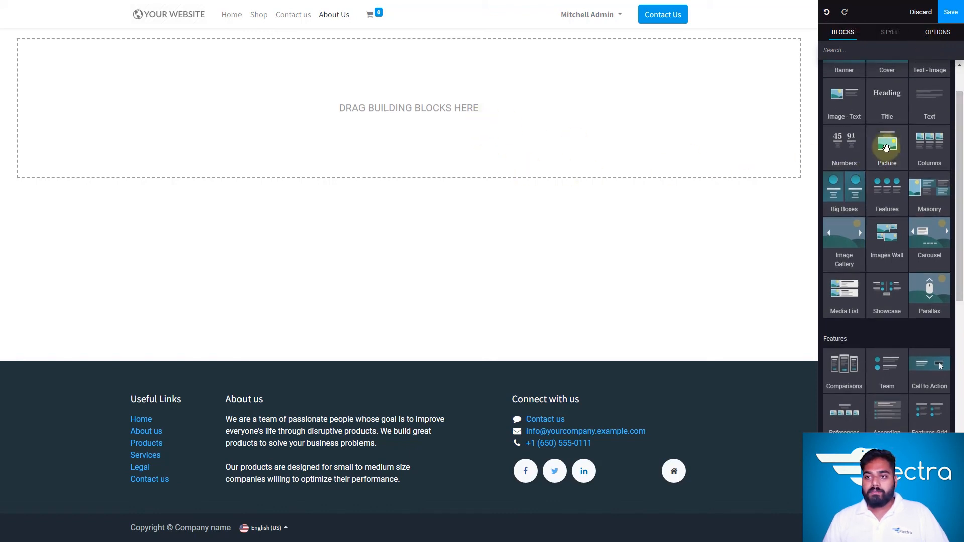
{"action": "left_click_drag", "start_coordinate": [886, 147], "coordinate": [633, 154]}
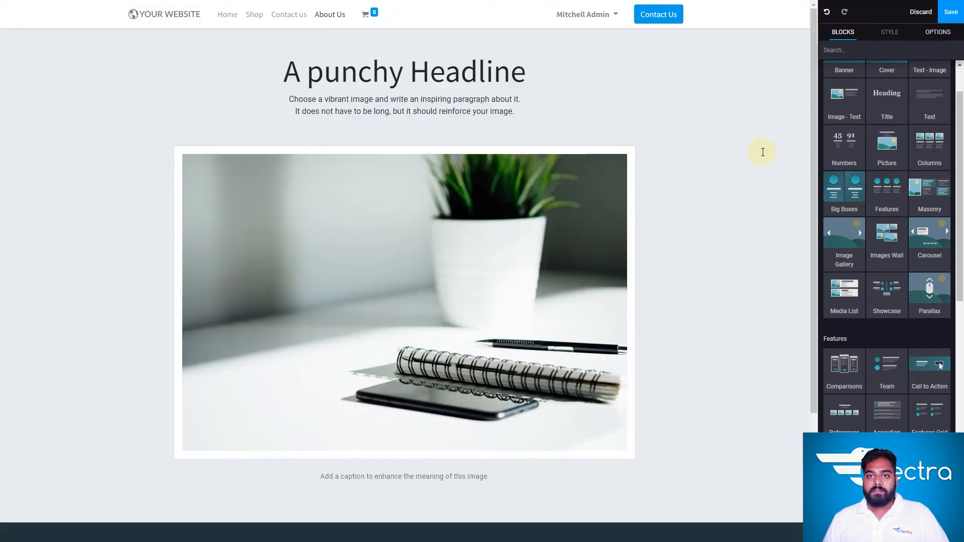
{"action": "triple_click", "coordinate": [468, 71]}
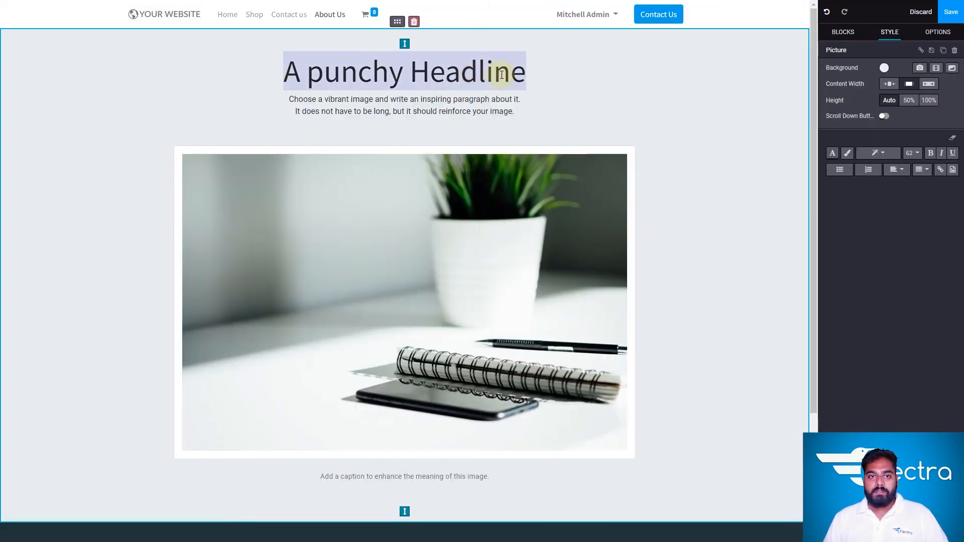
{"action": "type", "text": "Abou"}
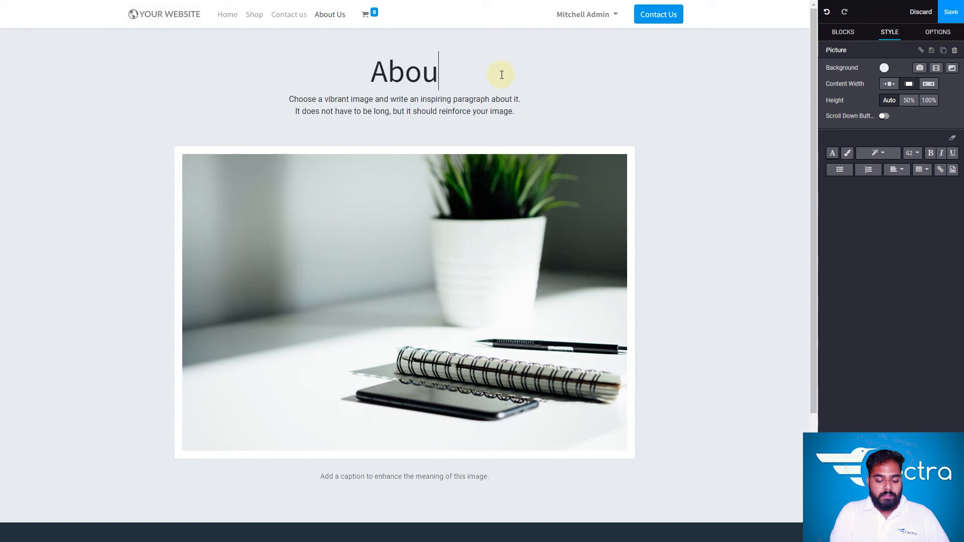
{"action": "type", "text": "t Us"}
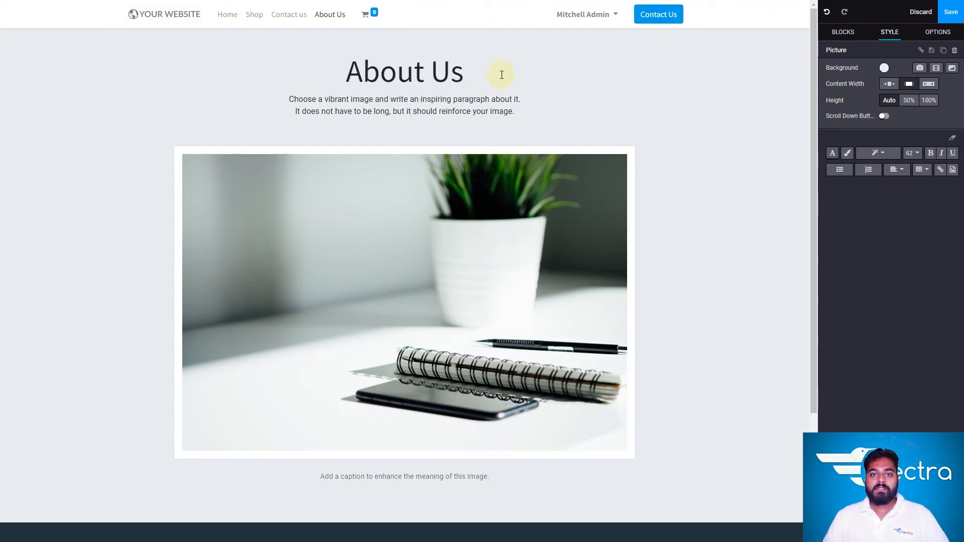
Check the picture's style options, save the About Us page and look over the saved page
{"action": "left_click", "coordinate": [462, 227]}
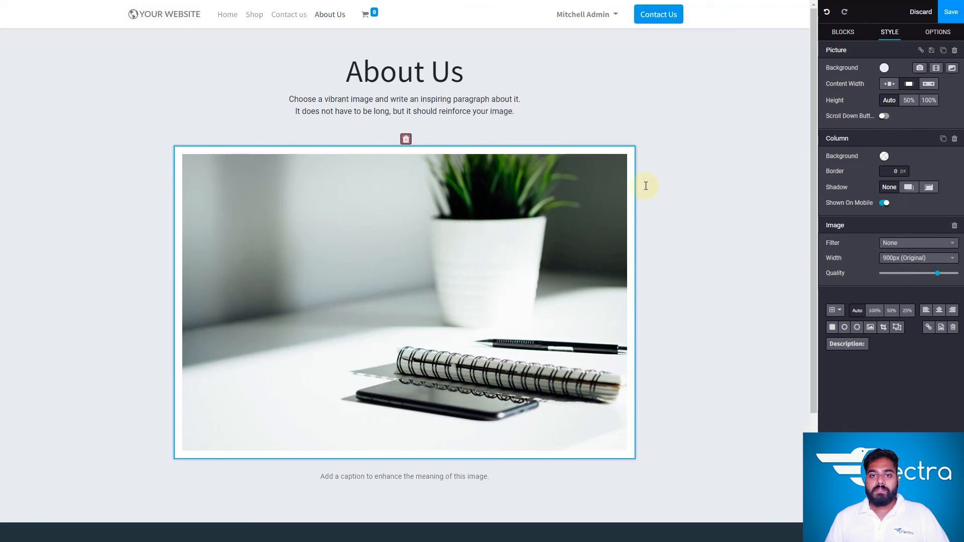
{"action": "left_click", "coordinate": [950, 12]}
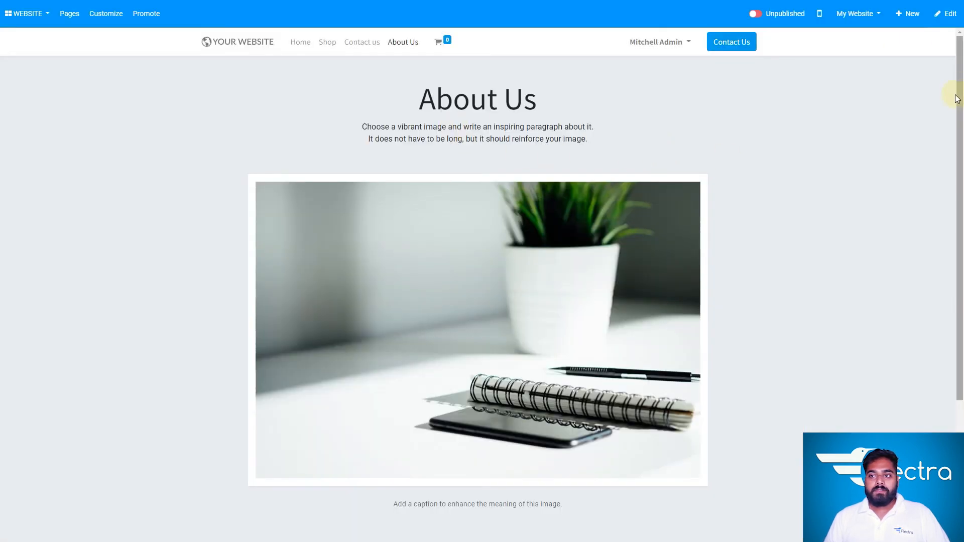
{"action": "scroll", "coordinate": [958, 198], "scroll_direction": "down", "scroll_amount": 2}
{"action": "scroll", "coordinate": [958, 197], "scroll_direction": "up", "scroll_amount": 2}
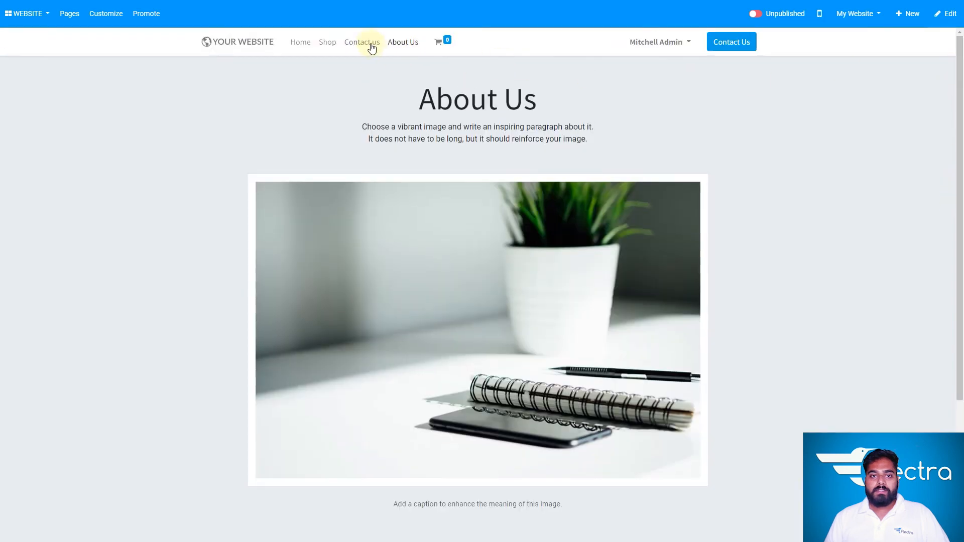
Go to the Home page and look over its banner, cover and text-image sections
{"action": "left_click", "coordinate": [301, 42]}
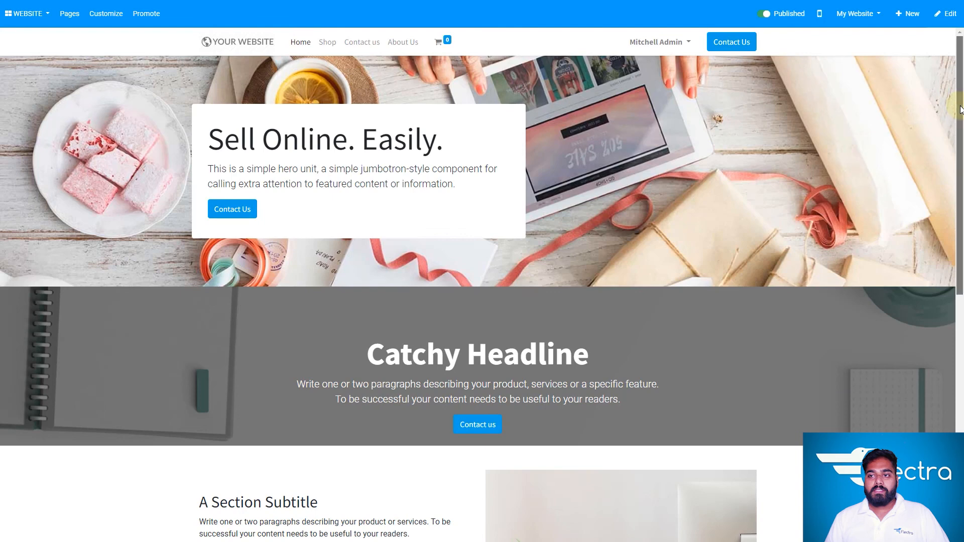
{"action": "scroll", "coordinate": [945, 182], "scroll_direction": "down", "scroll_amount": 2}
{"action": "scroll", "coordinate": [935, 199], "scroll_direction": "down", "scroll_amount": 1}
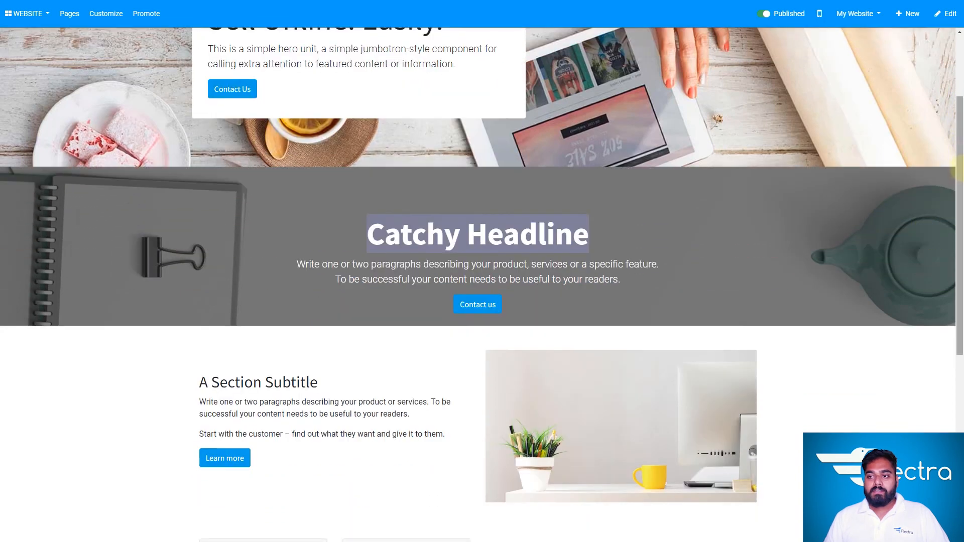
{"action": "left_click_drag", "start_coordinate": [960, 347], "coordinate": [960, 350]}
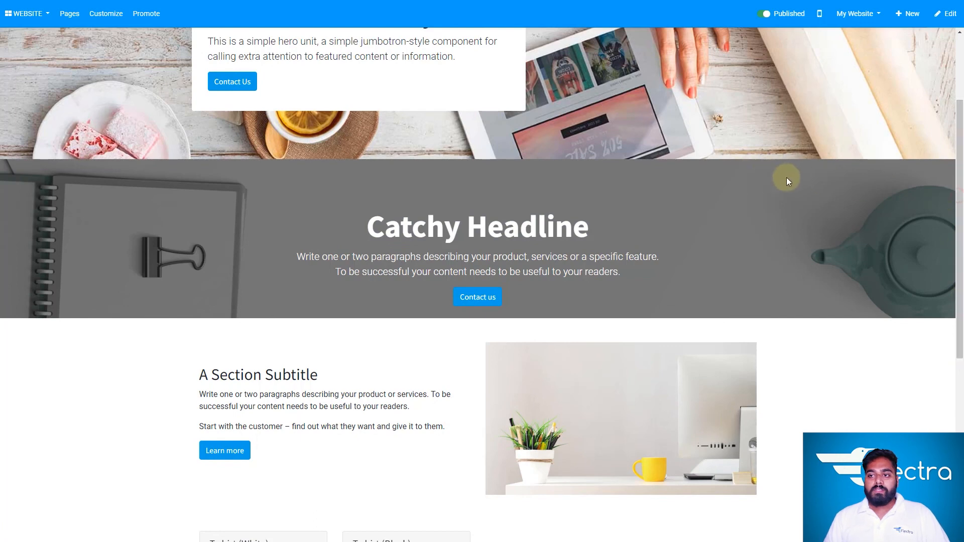
{"action": "left_click_drag", "start_coordinate": [959, 103], "coordinate": [956, 31]}
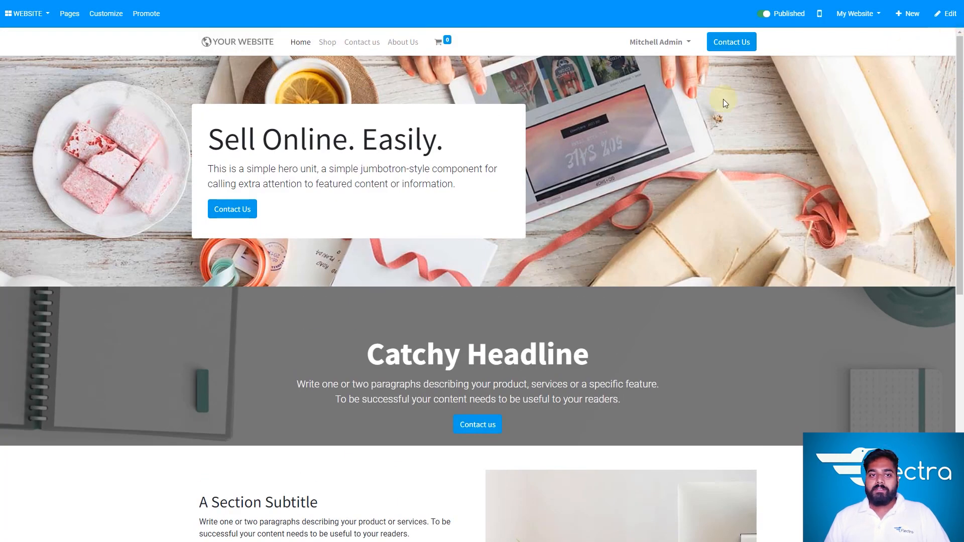